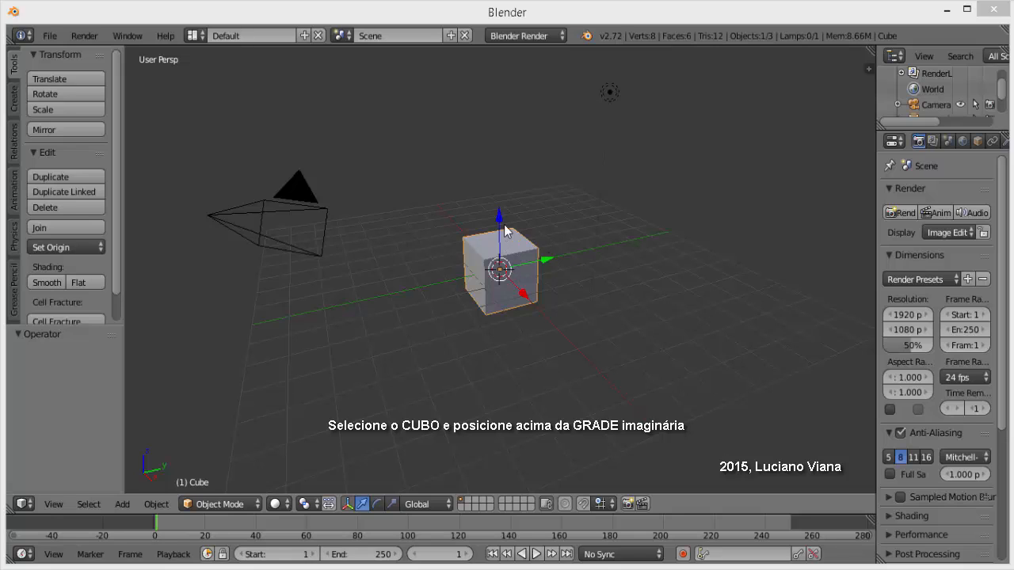
# Raise the cube about 1 unit along Z so it rests on the grid, and deselect it
pyautogui.moveTo(500, 220); pyautogui.dragTo(507, 197)
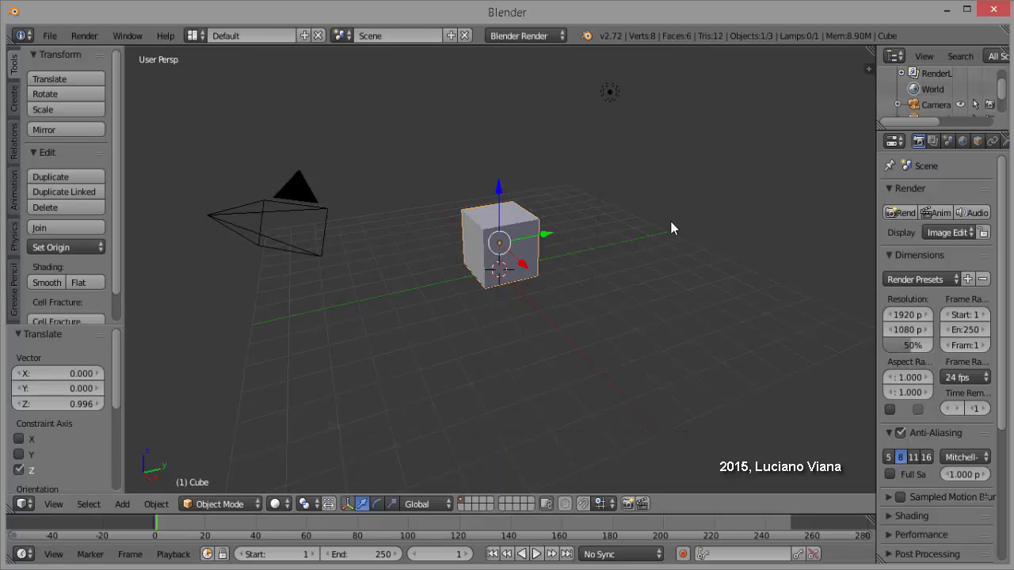
pyautogui.press('a')
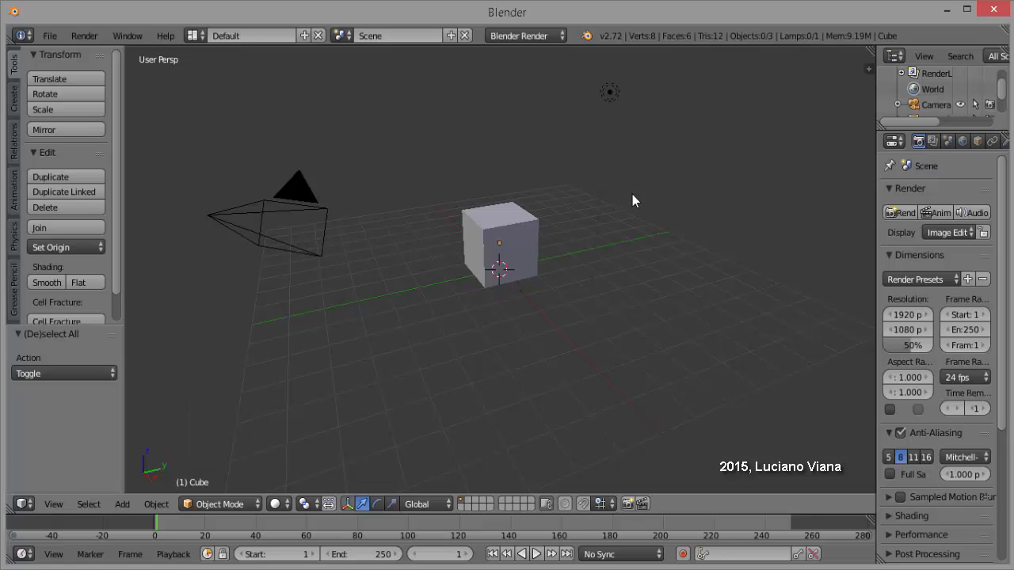
# Add a mesh plane beneath the cube, scale it up about 8.03 times as the floor, and deselect it
pyautogui.hotkey('shift', 'a')
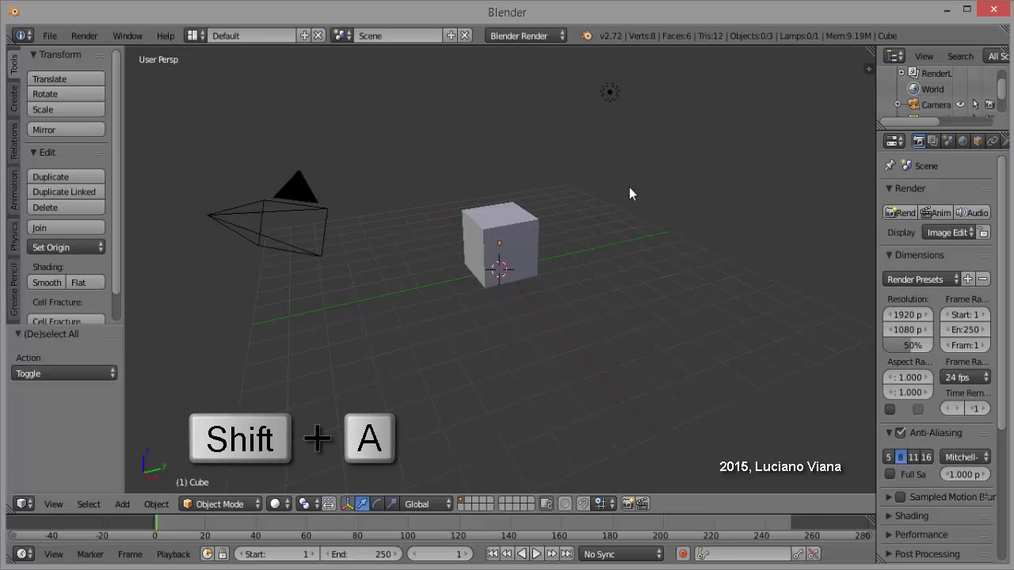
pyautogui.moveTo(631, 189)
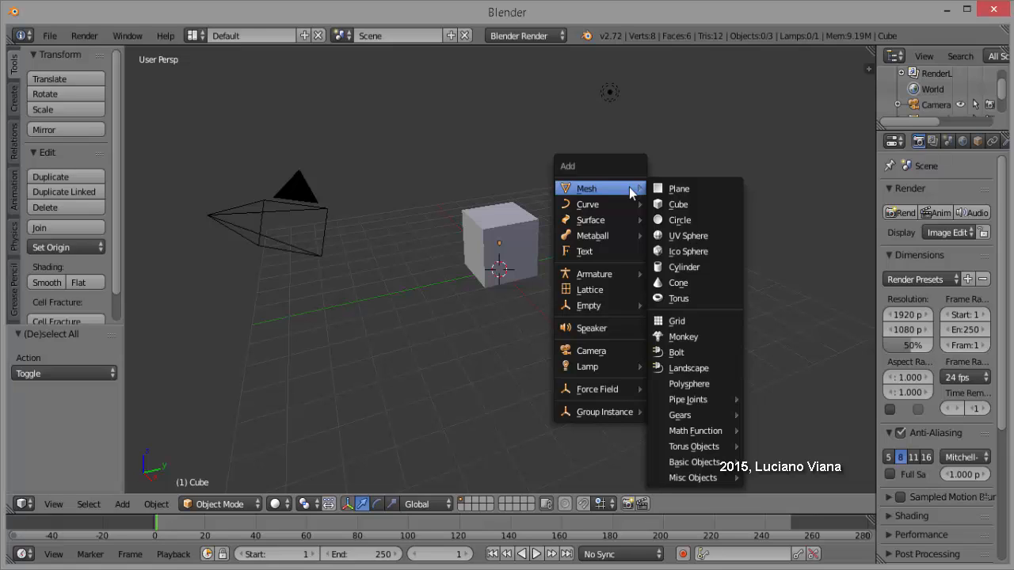
pyautogui.click(677, 189)
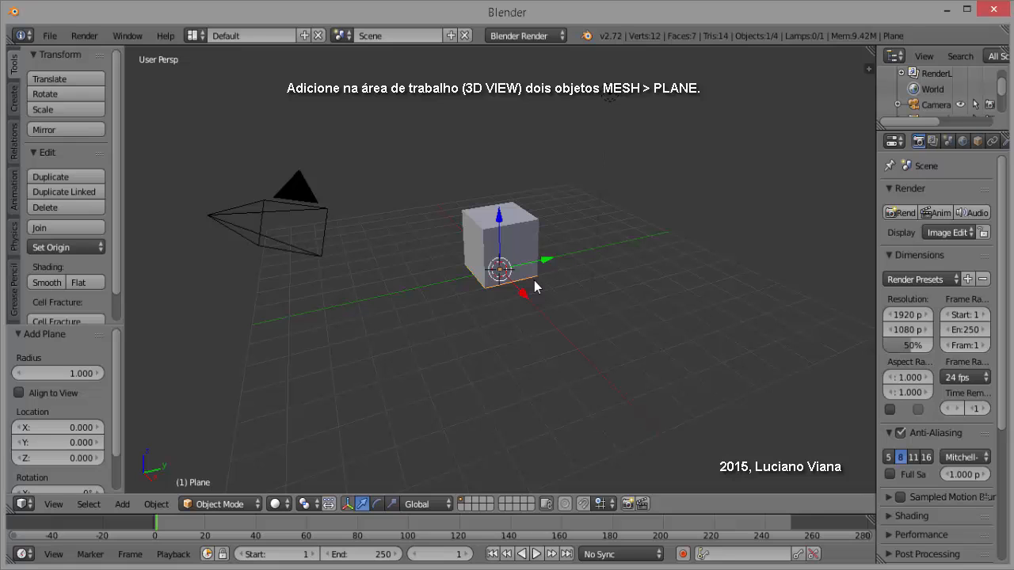
pyautogui.press('s')
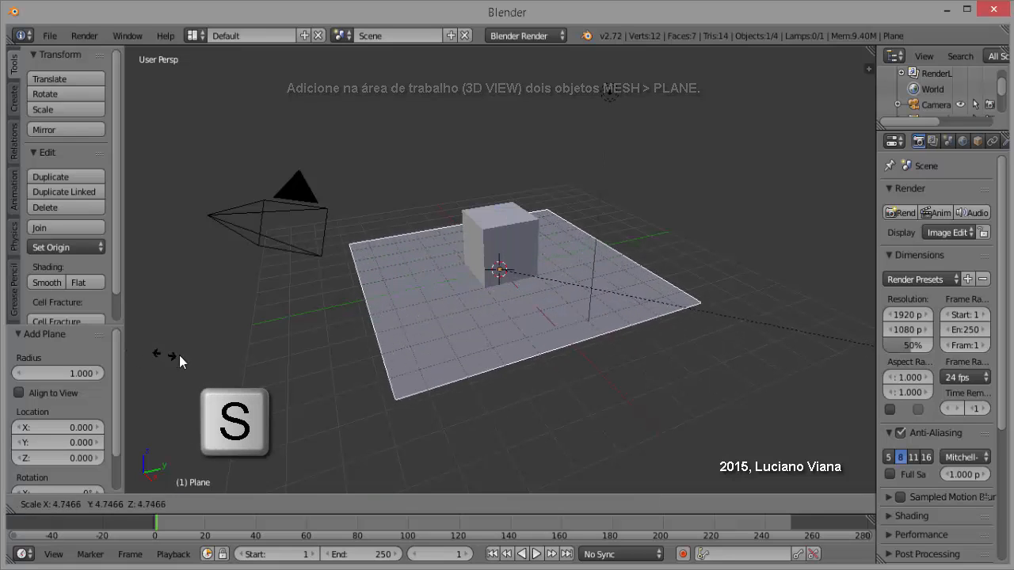
pyautogui.click(453, 361)
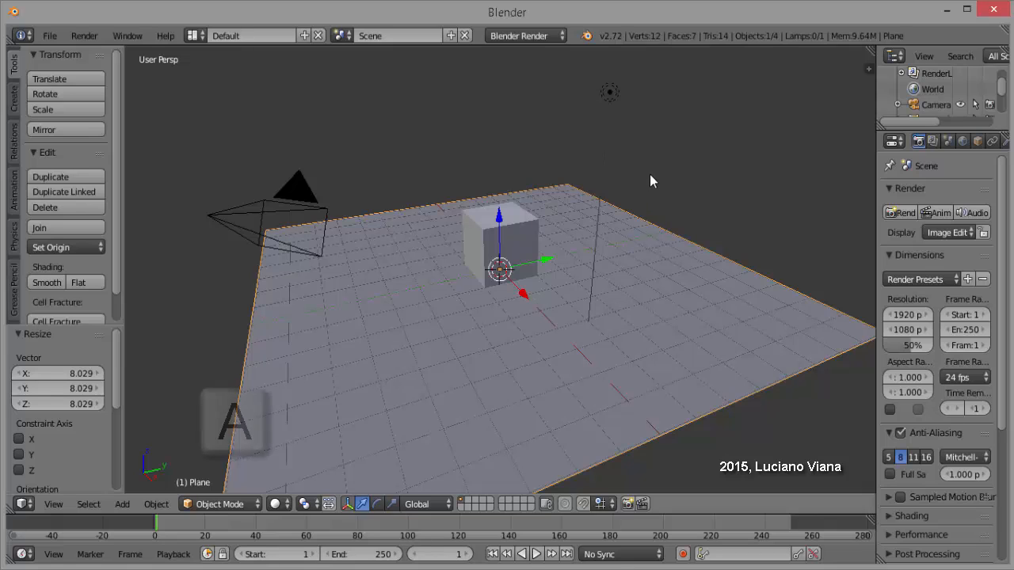
pyautogui.press('a')
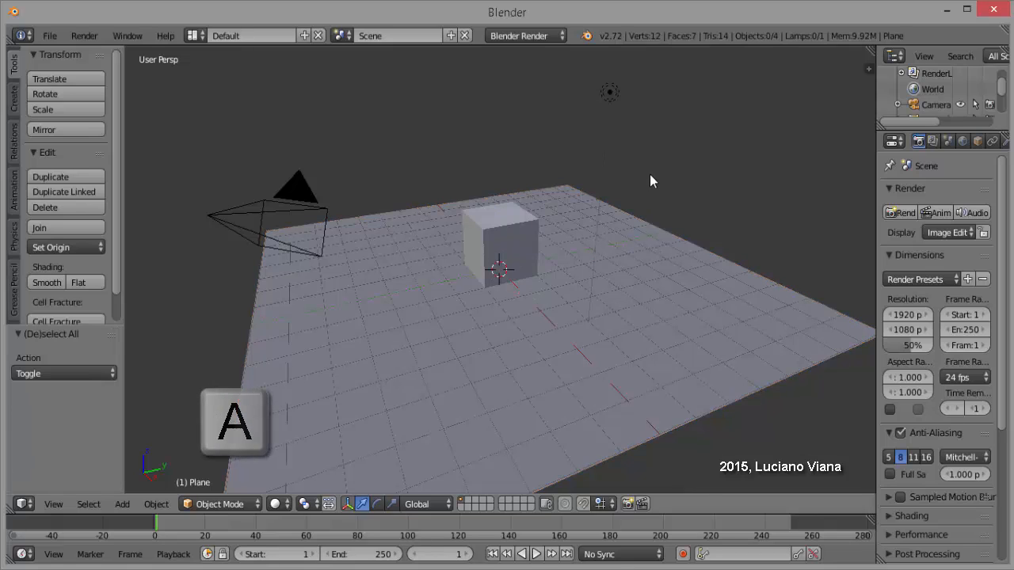
# Add a second mesh plane, raise it about 3.55 units along Z above the cube, and scale it about 3.73 times
pyautogui.hotkey('shift', 'a')
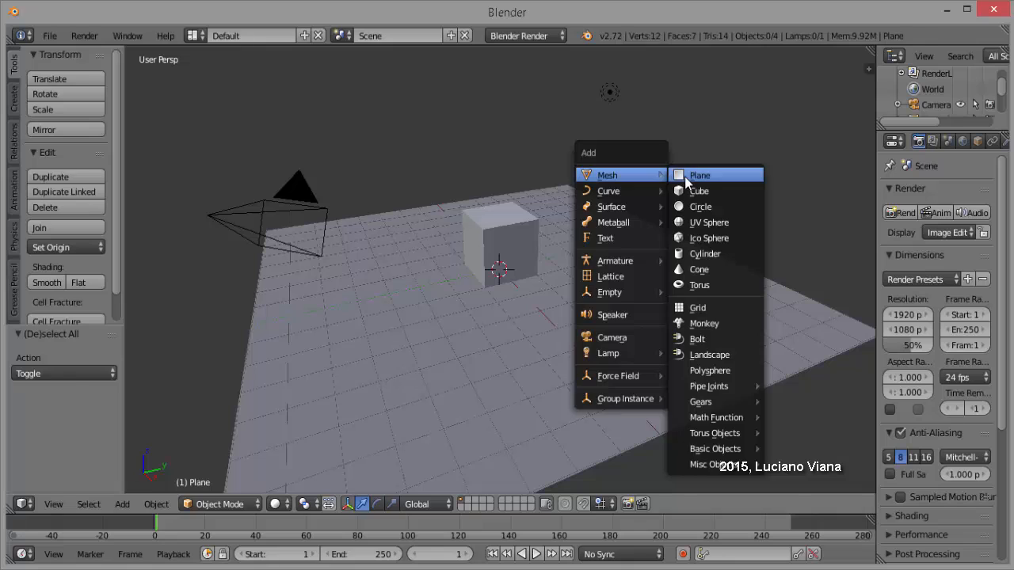
pyautogui.click(686, 179)
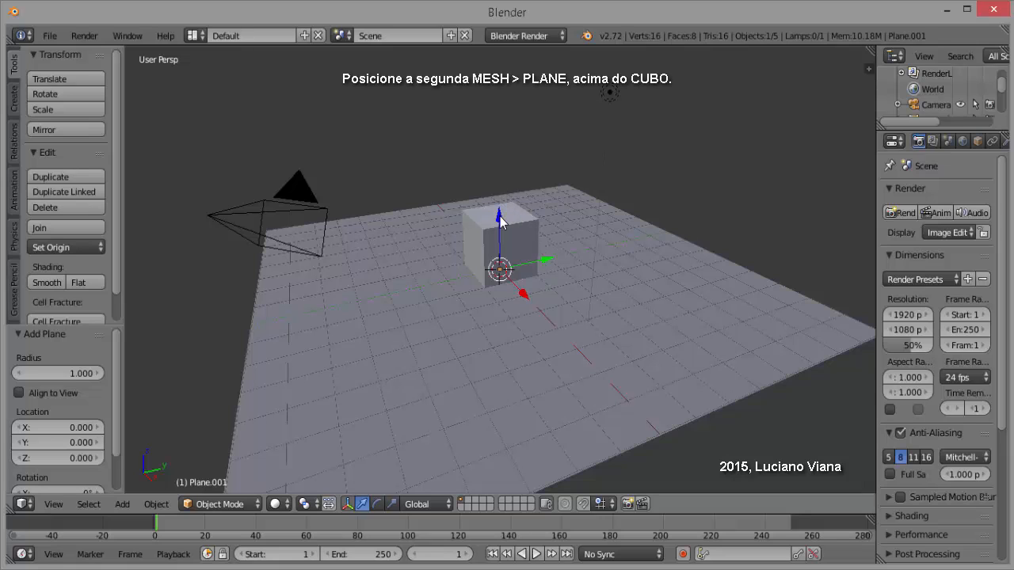
pyautogui.moveTo(500, 222); pyautogui.dragTo(490, 115)
pyautogui.press('s')
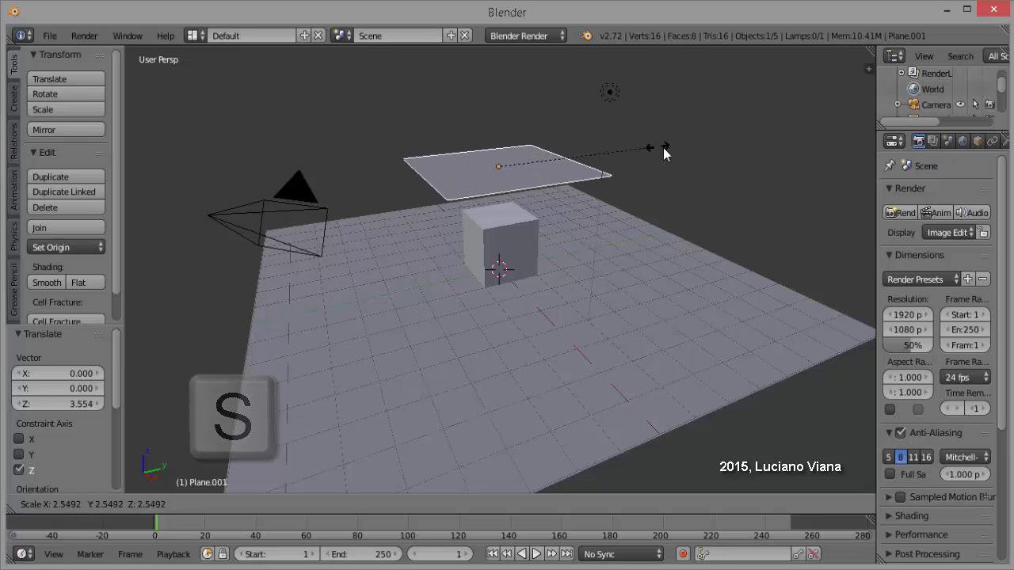
pyautogui.click(726, 165)
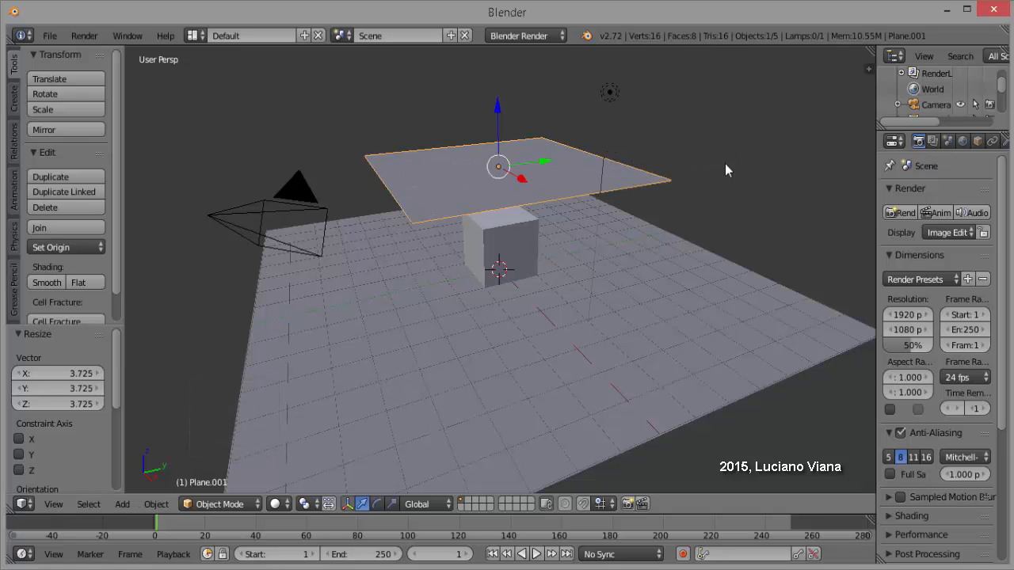
pyautogui.scroll(-4, 658, 243)
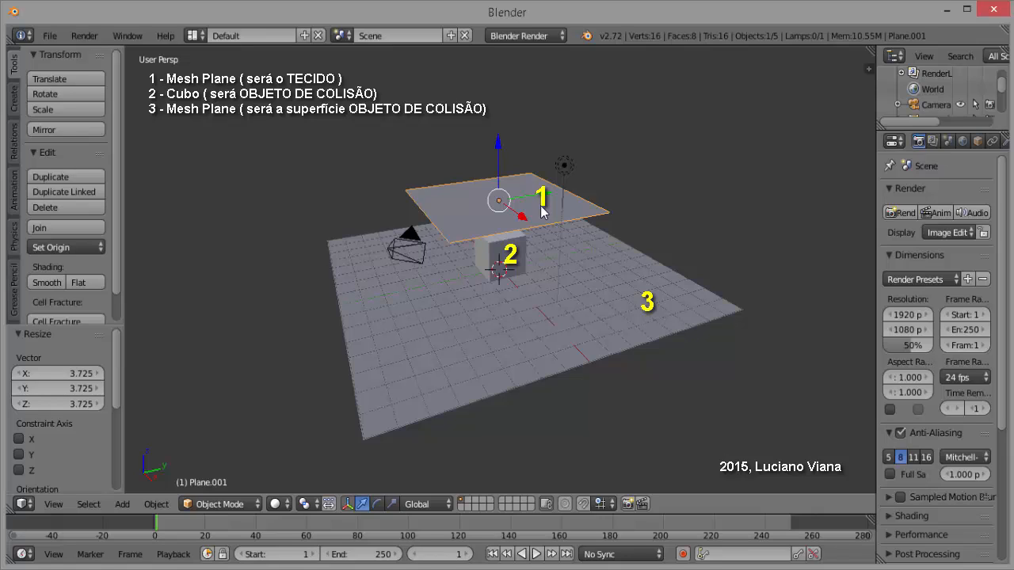
pyautogui.rightClick(516, 257)
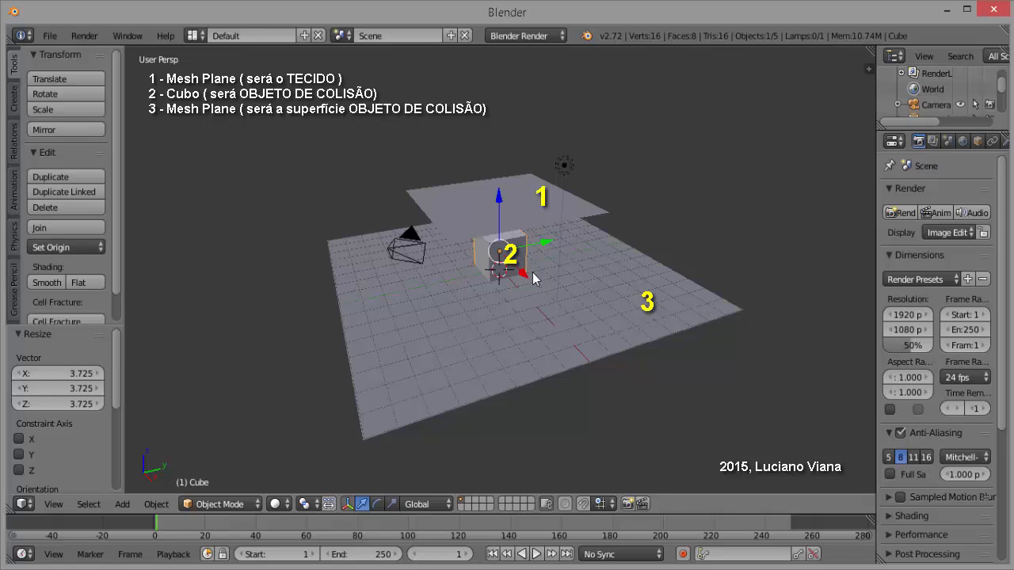
pyautogui.rightClick(587, 301)
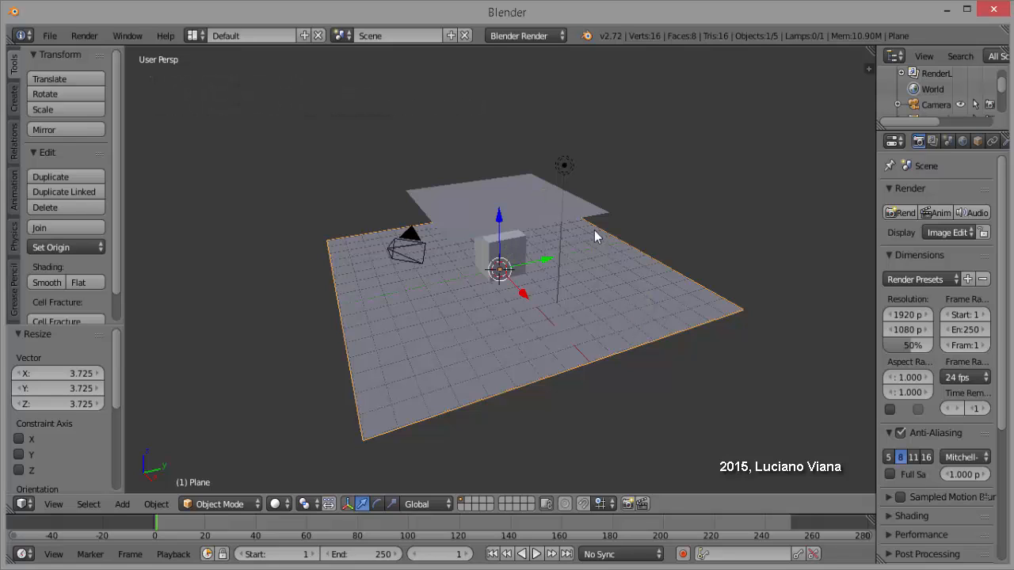
# Add a Subdivision Surface modifier to the upper plane, widening the properties area for easier access
pyautogui.rightClick(540, 204)
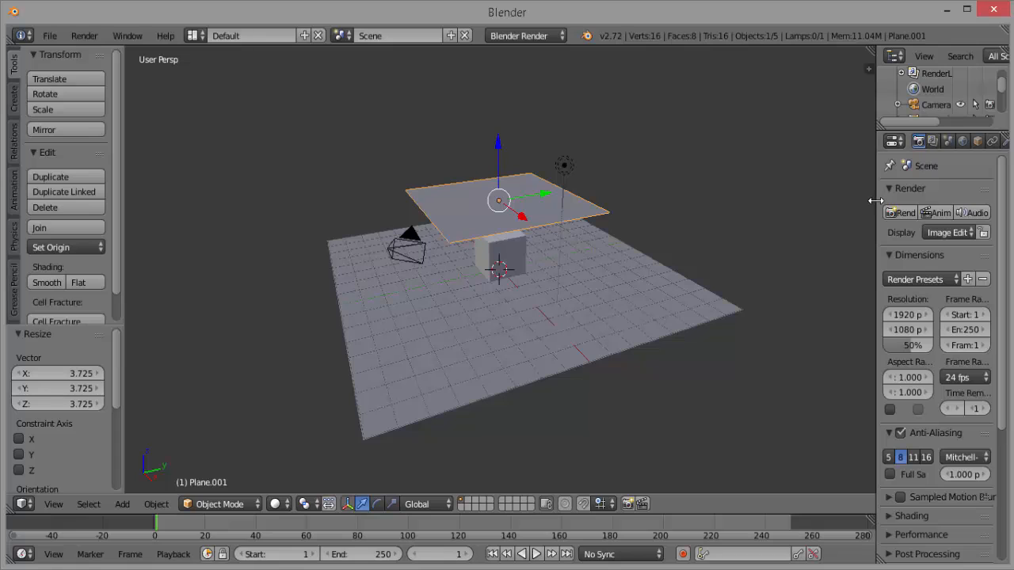
pyautogui.moveTo(872, 205); pyautogui.dragTo(805, 201)
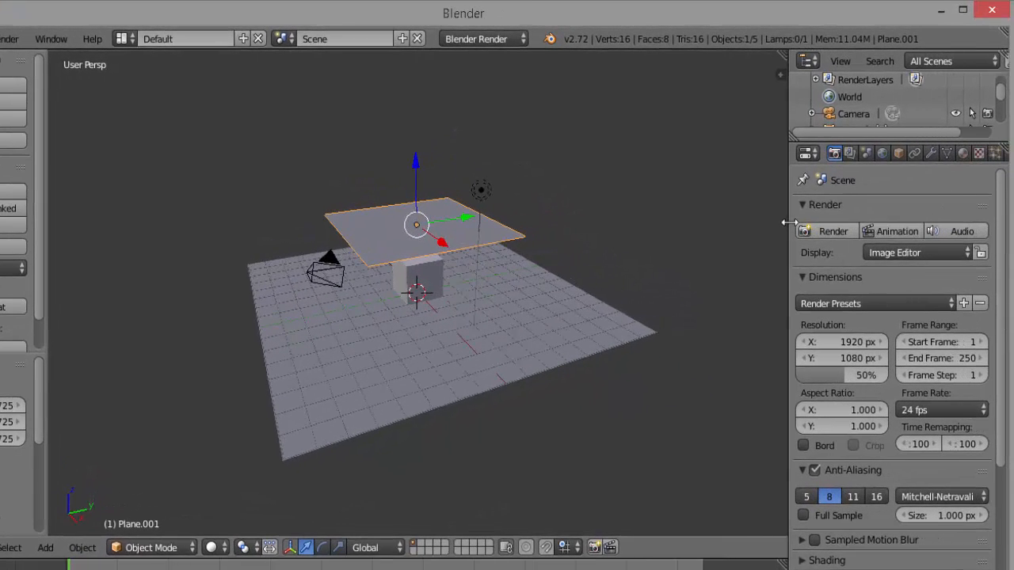
pyautogui.click(930, 154)
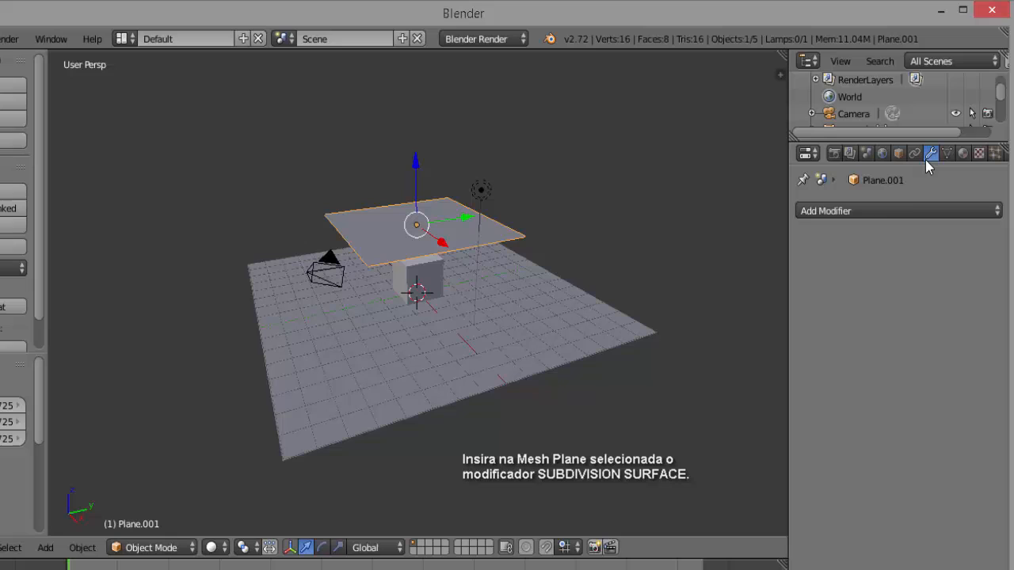
pyautogui.click(869, 216)
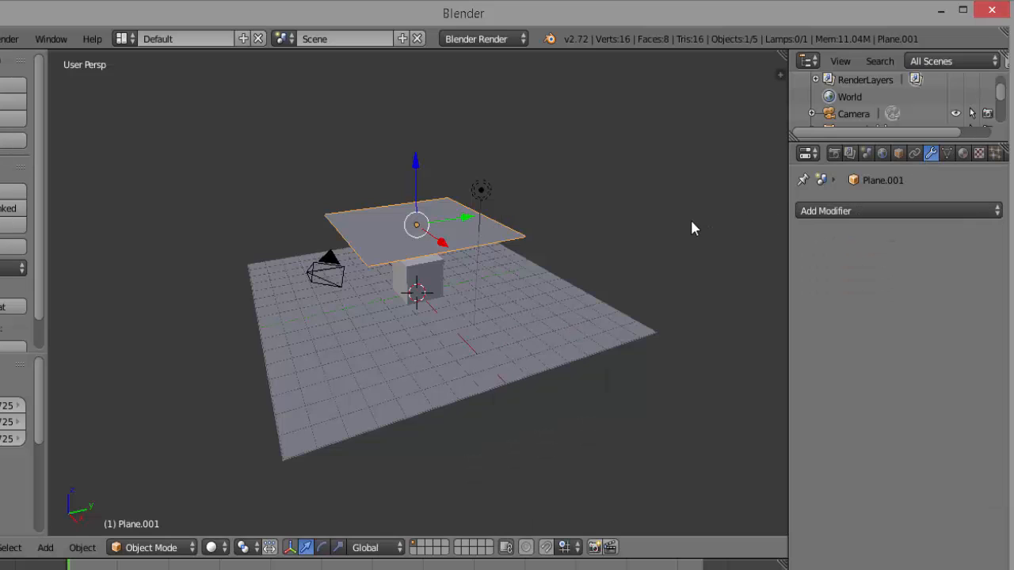
pyautogui.click(837, 213)
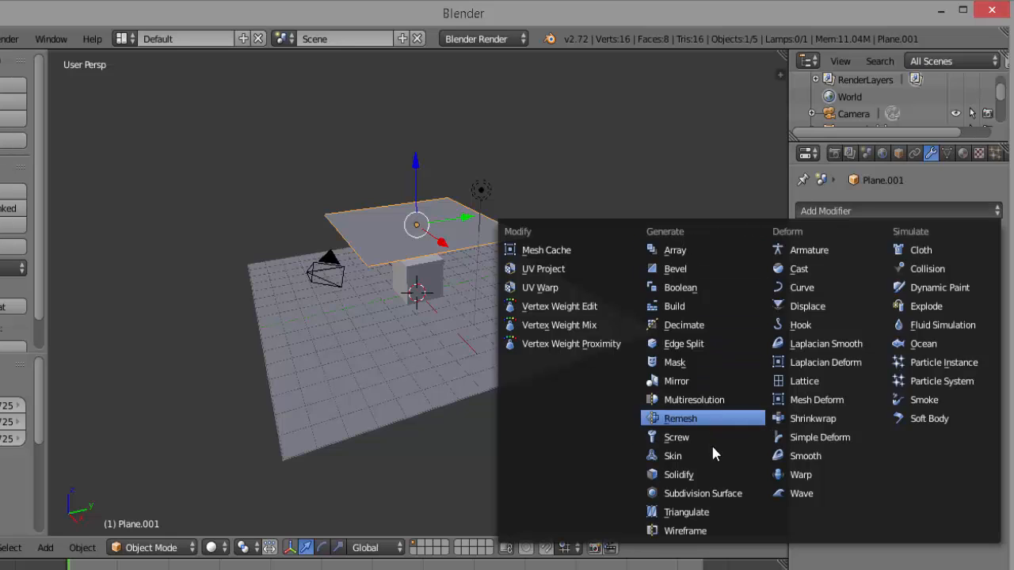
pyautogui.click(756, 495)
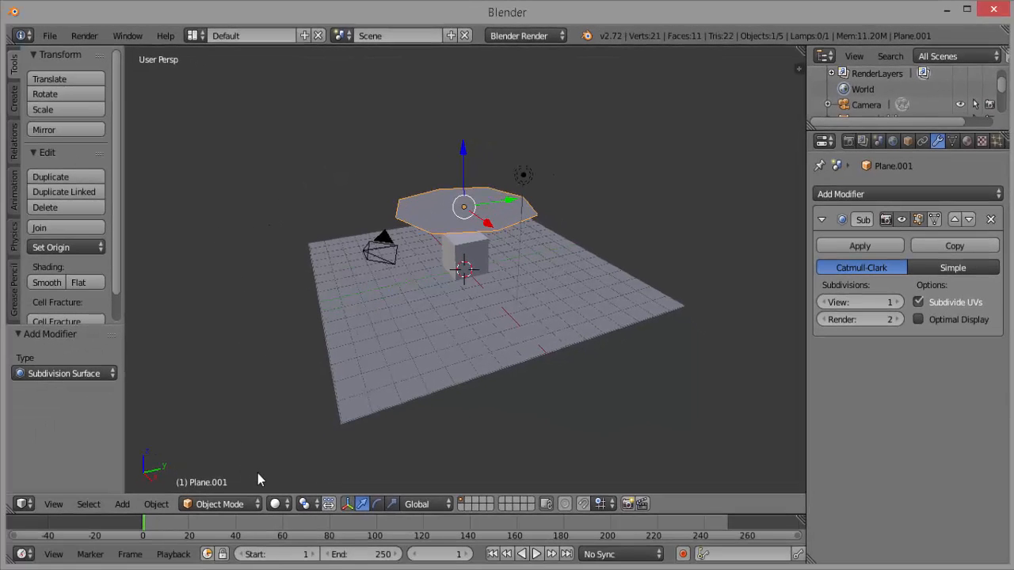
# Inspect the upper plane's base mesh in Edit Mode and return to Object Mode
pyautogui.click(258, 504)
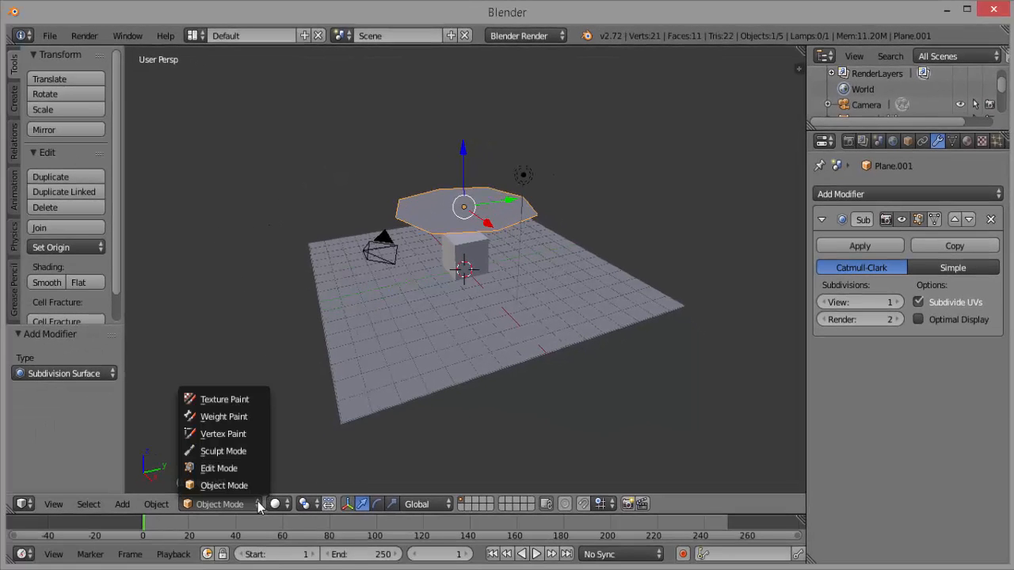
pyautogui.press('Tab')
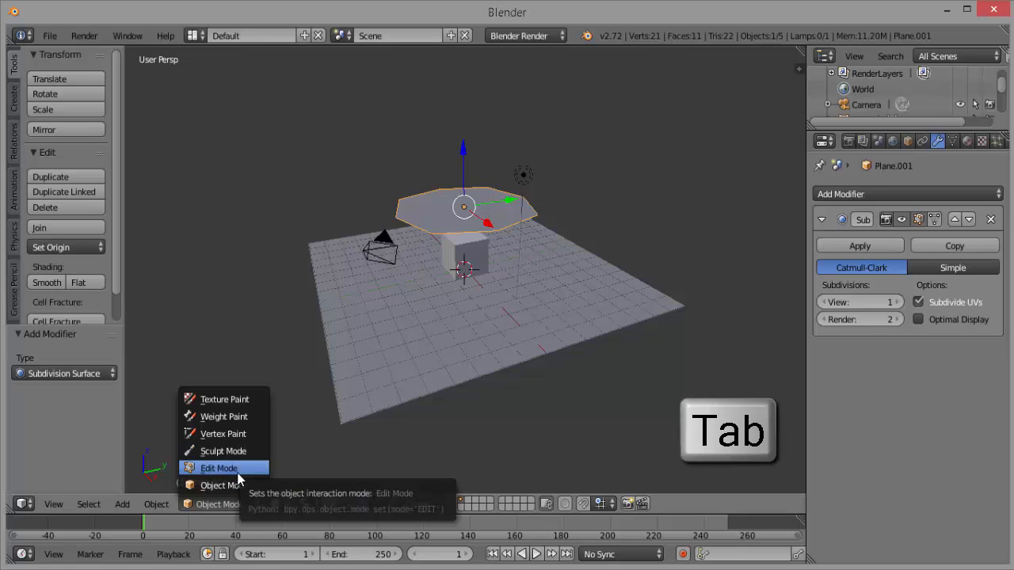
pyautogui.click(236, 473)
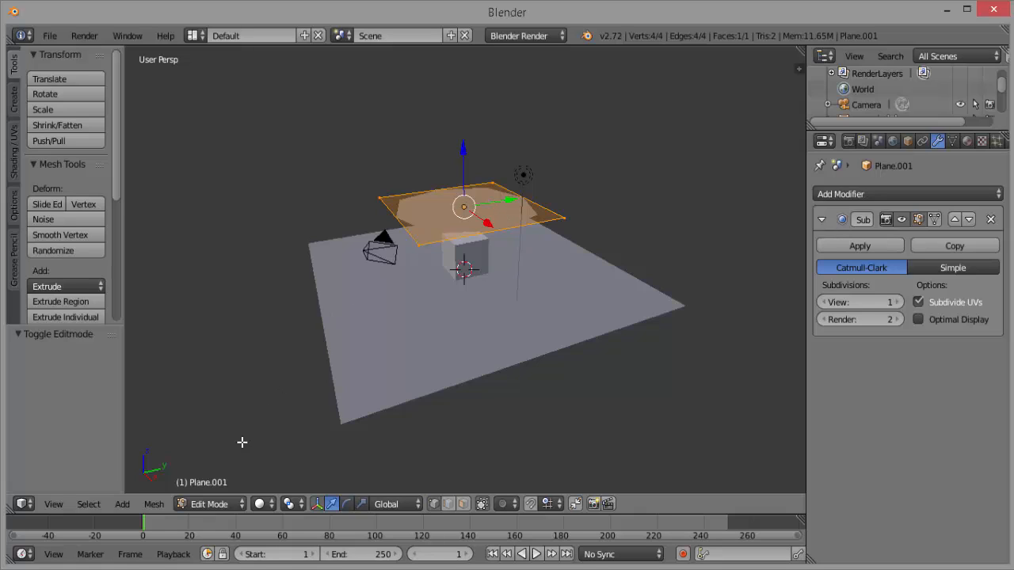
pyautogui.press('Tab')
pyautogui.click(245, 506)
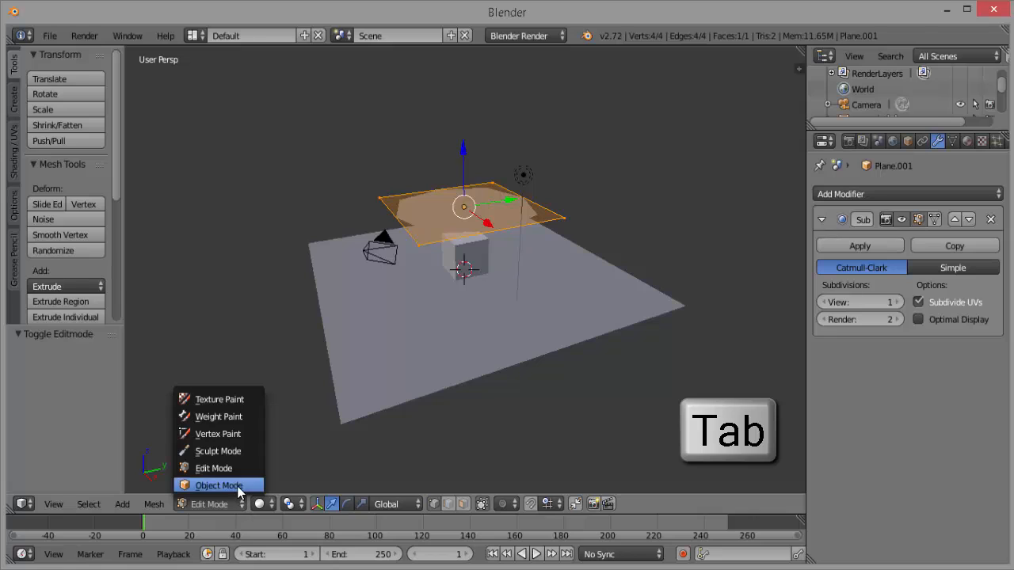
pyautogui.click(236, 485)
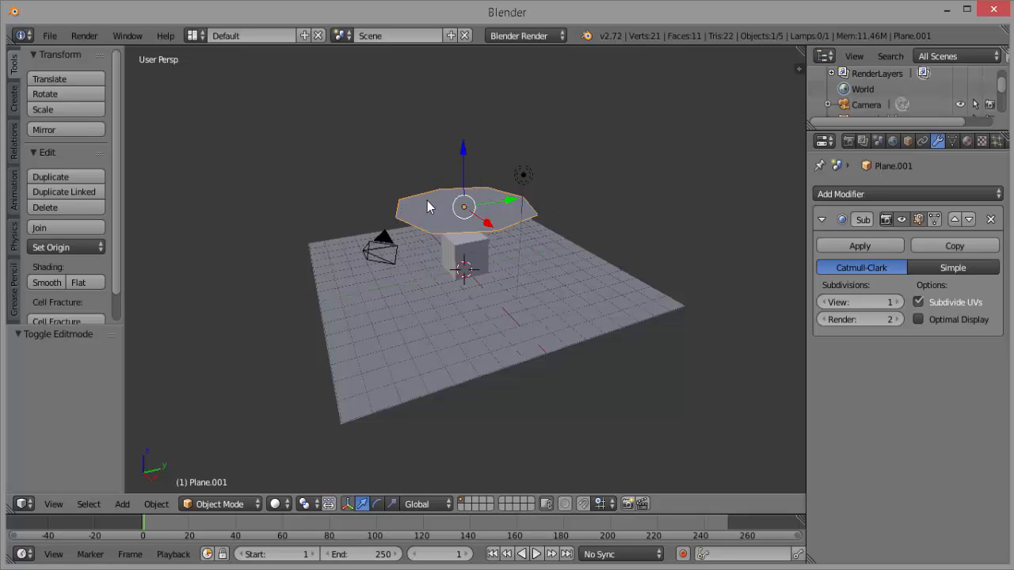
# Set both the View and Render subdivisions of the upper plane's Subdivision Surface modifier to 5
pyautogui.click(860, 302)
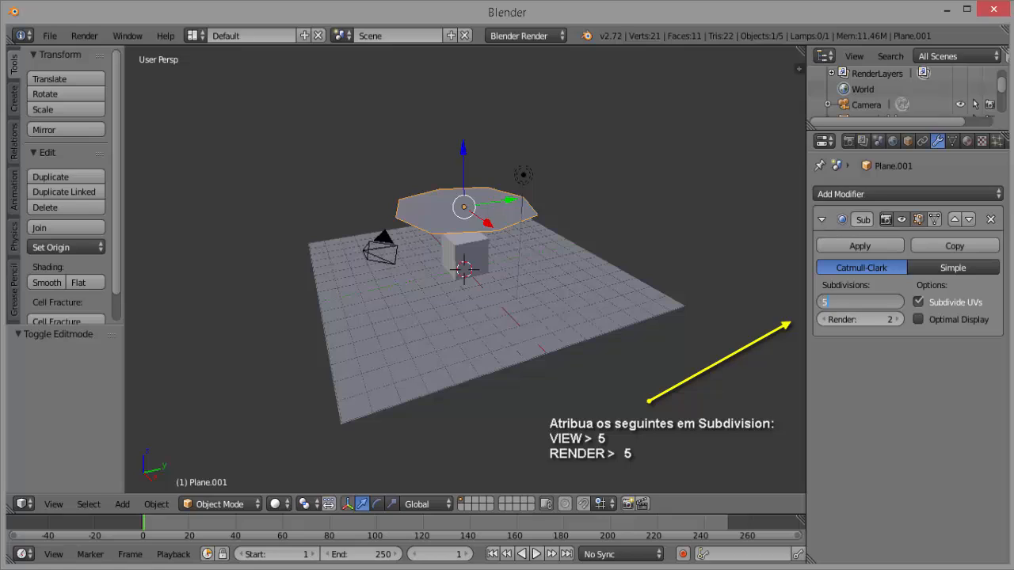
pyautogui.press('Return')
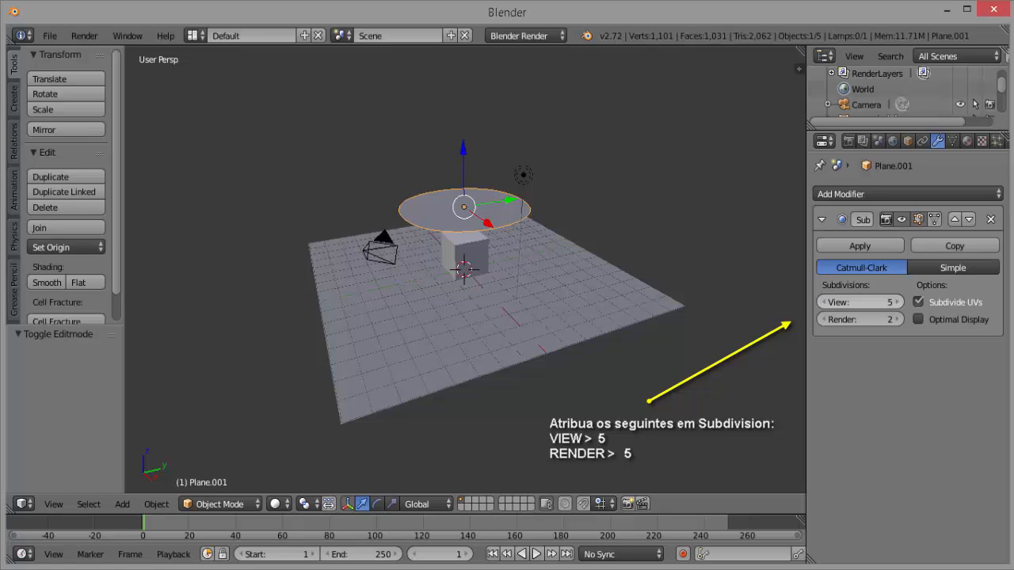
pyautogui.click(860, 319)
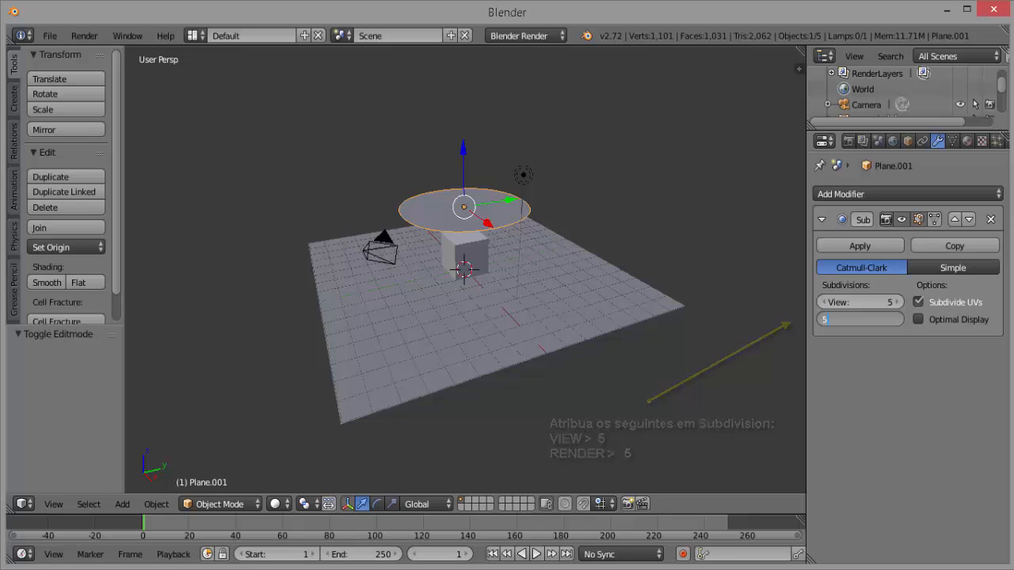
pyautogui.press('Return')
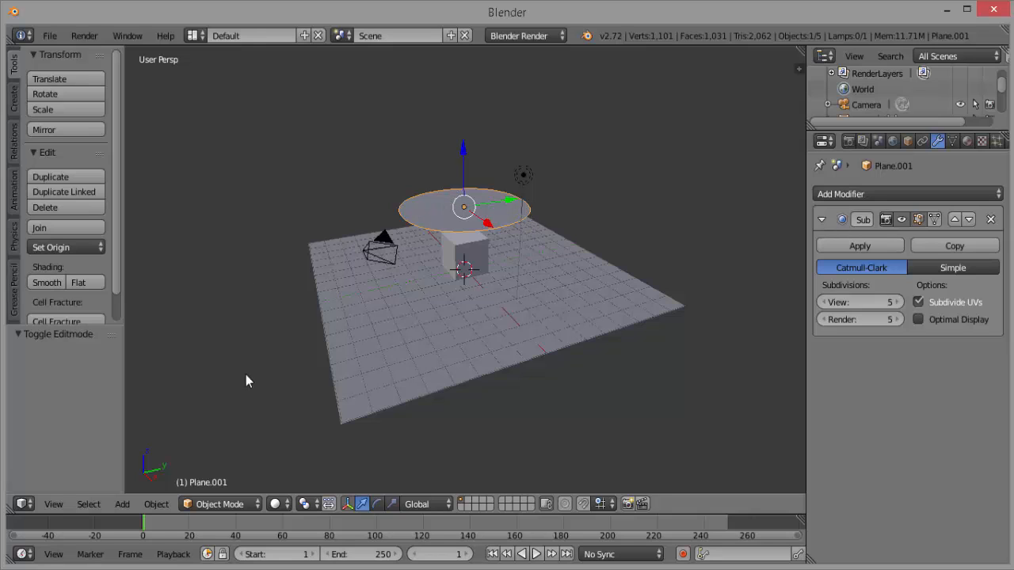
# Check the upper plane's mesh in Edit Mode, return to Object Mode and apply its Subdivision Surface modifier
pyautogui.click(255, 505)
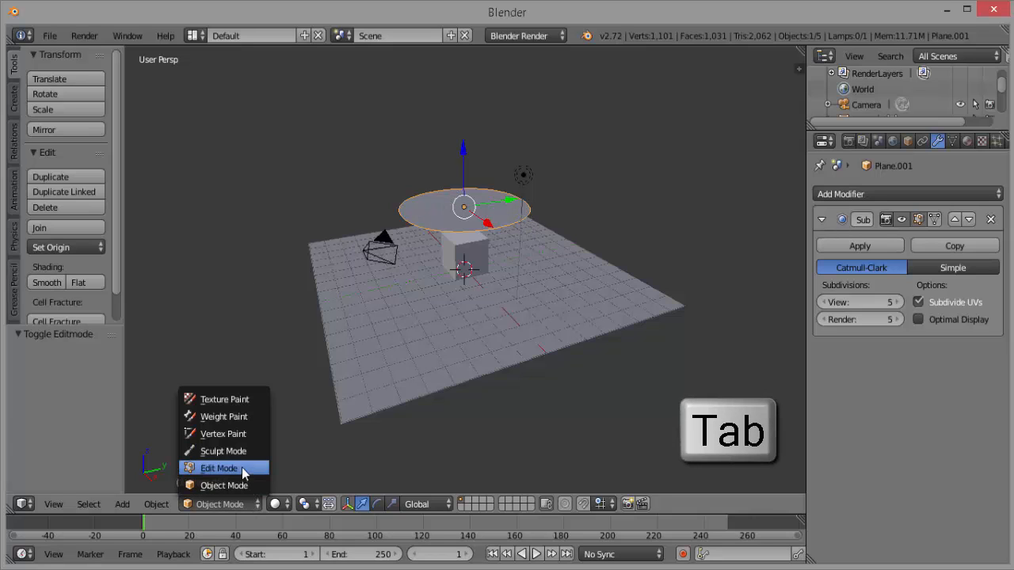
pyautogui.click(242, 468)
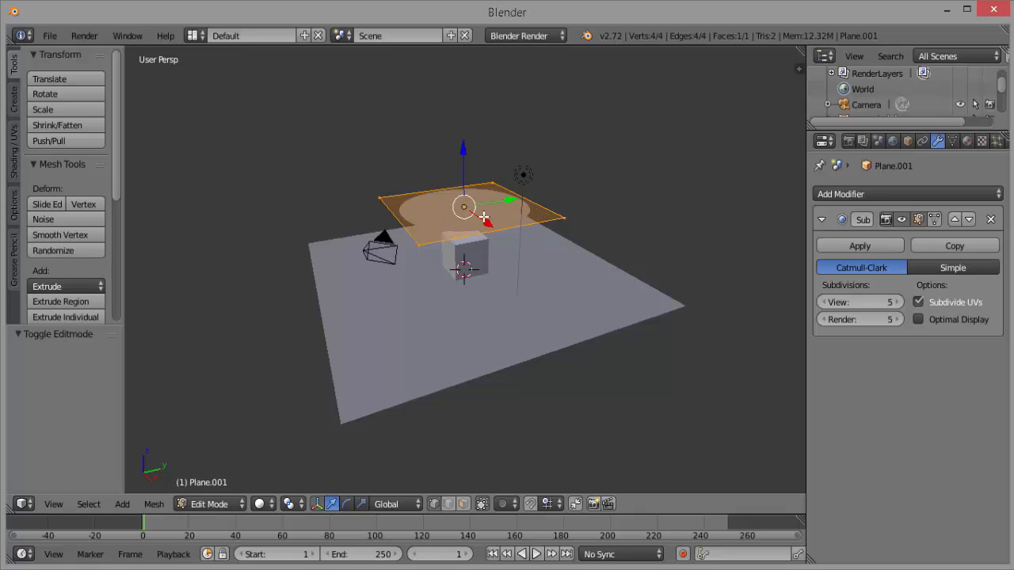
pyautogui.click(240, 504)
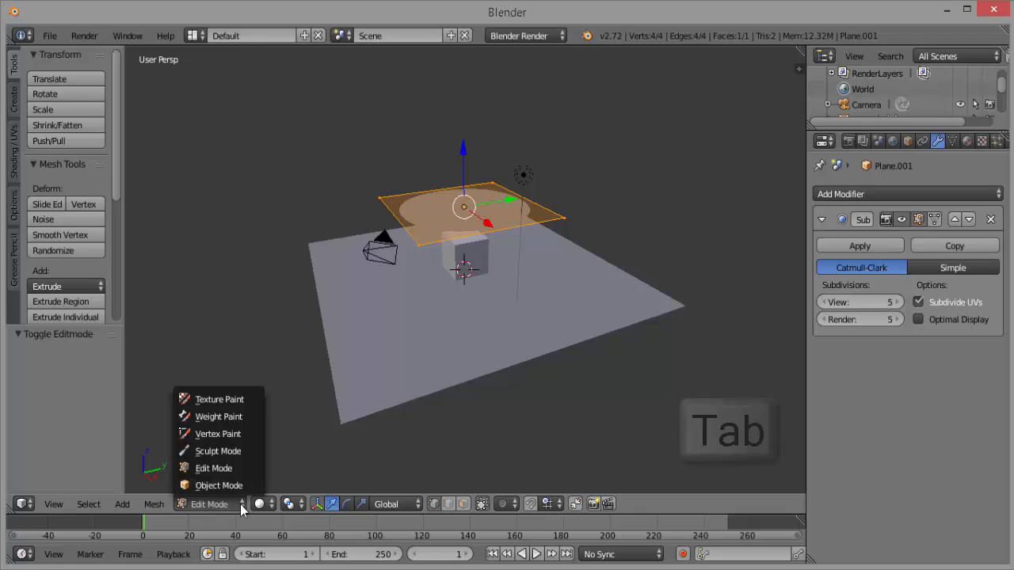
pyautogui.click(236, 486)
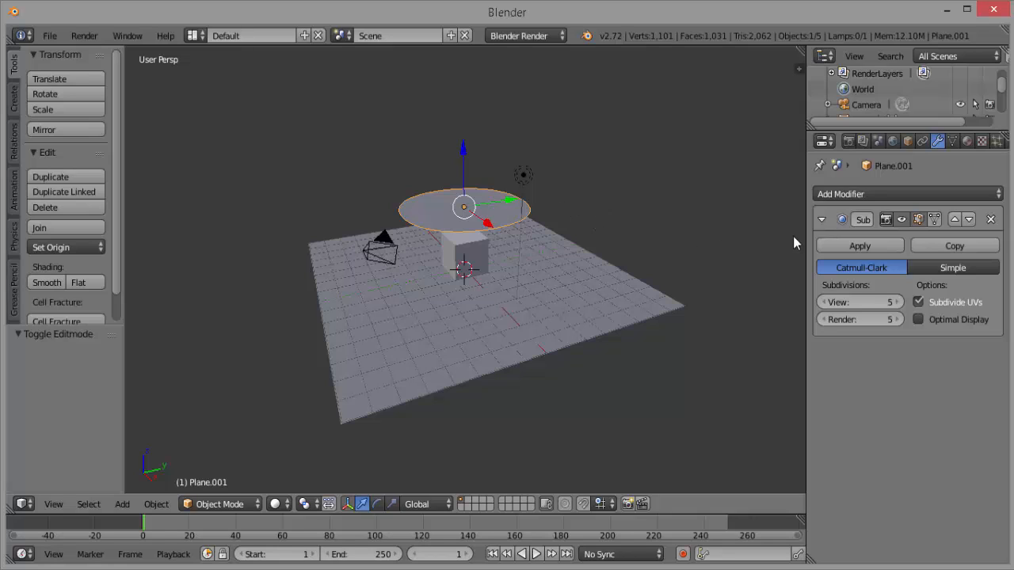
pyautogui.click(855, 244)
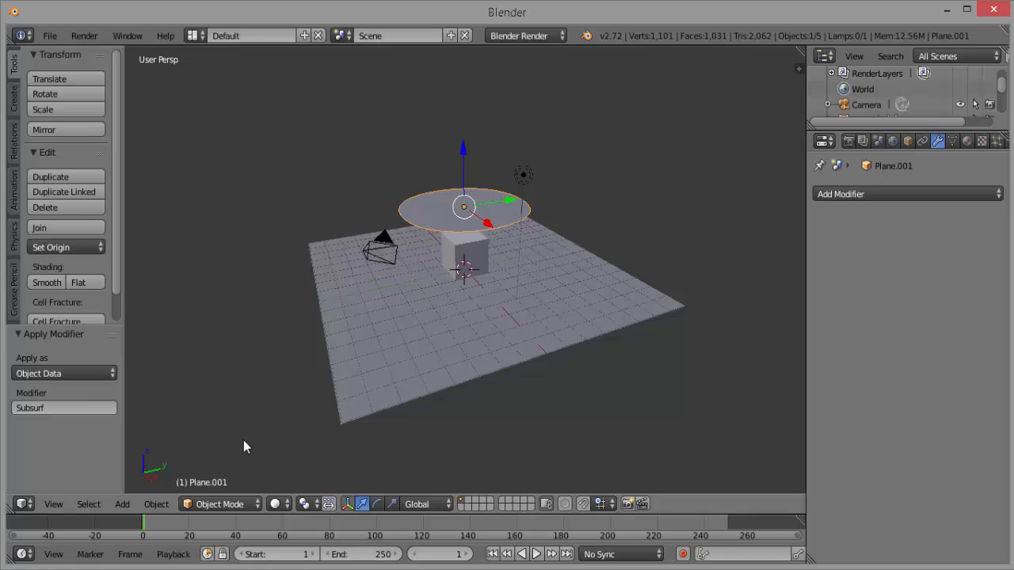
# Enter Edit Mode on the upper plane, inspect its subdivided mesh with nothing selected, and reselect all of its vertices
pyautogui.click(258, 505)
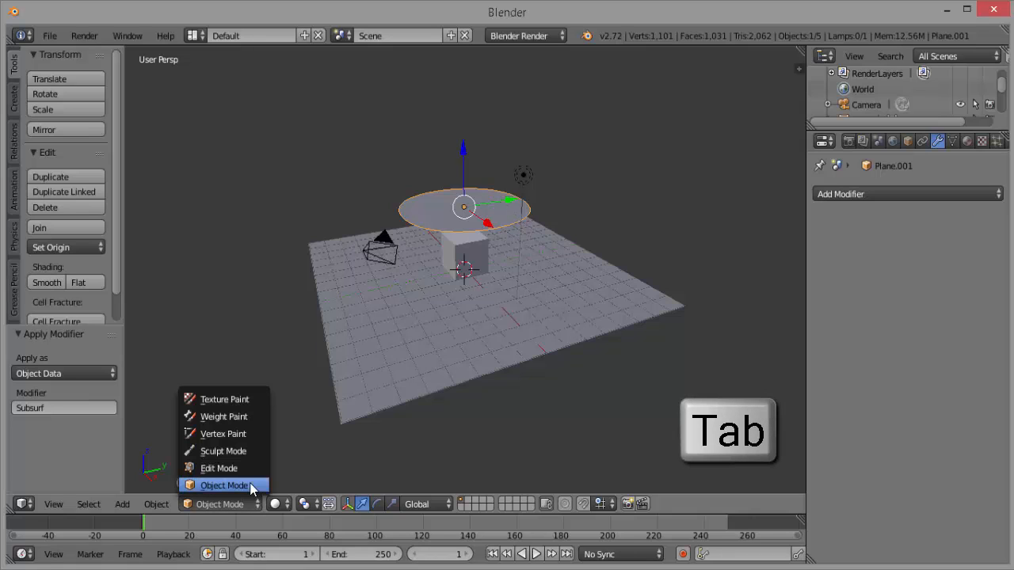
pyautogui.click(248, 476)
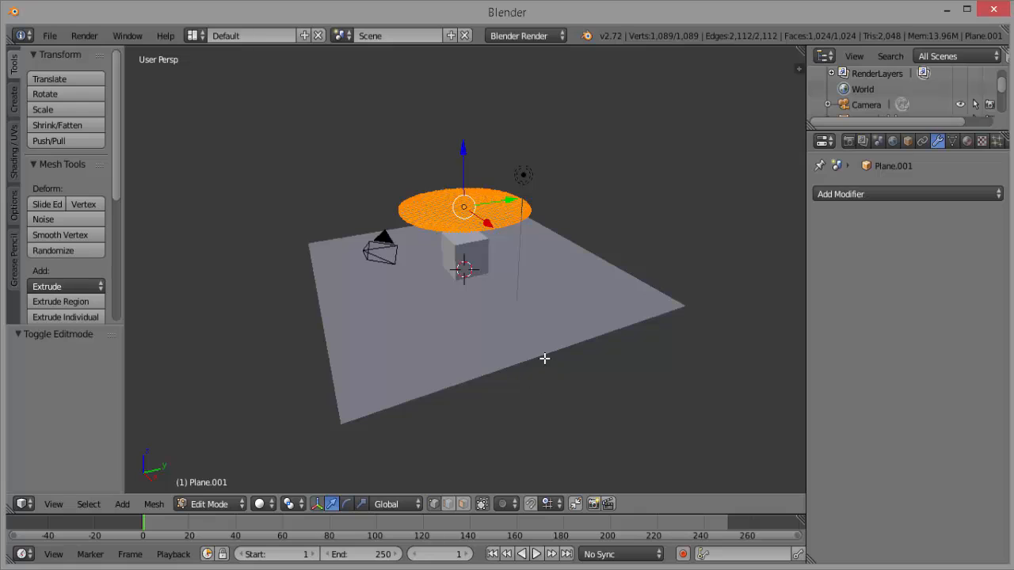
pyautogui.scroll(3, 547, 358)
pyautogui.scroll(-2, 547, 360)
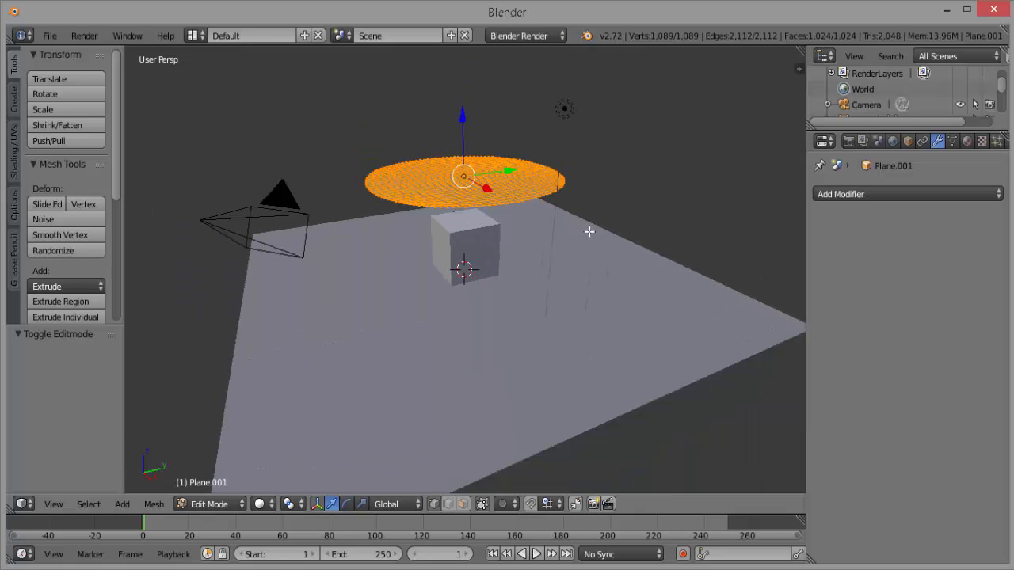
pyautogui.moveTo(586, 233); pyautogui.dragTo(587, 267, button='middle')
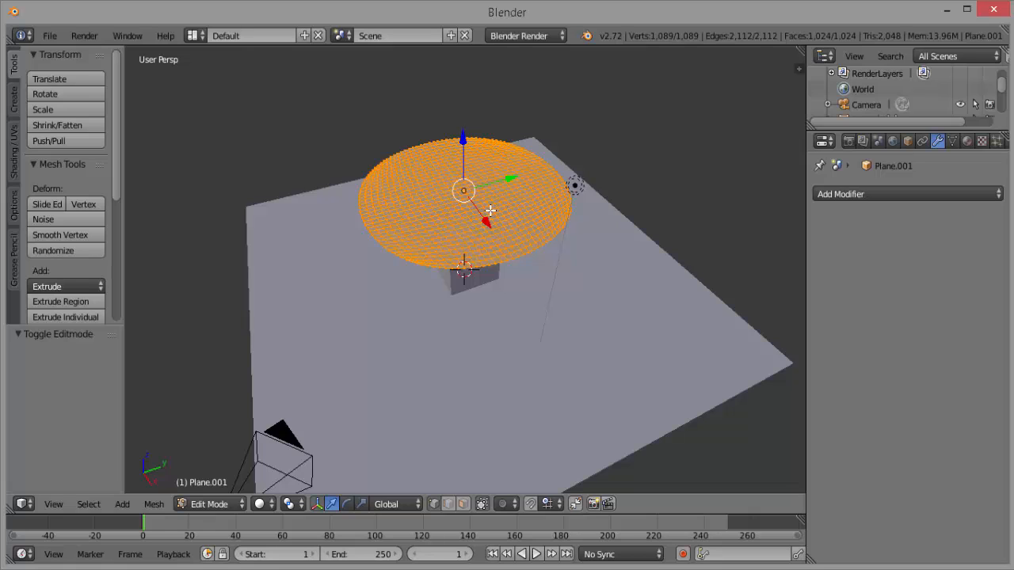
pyautogui.press('a')
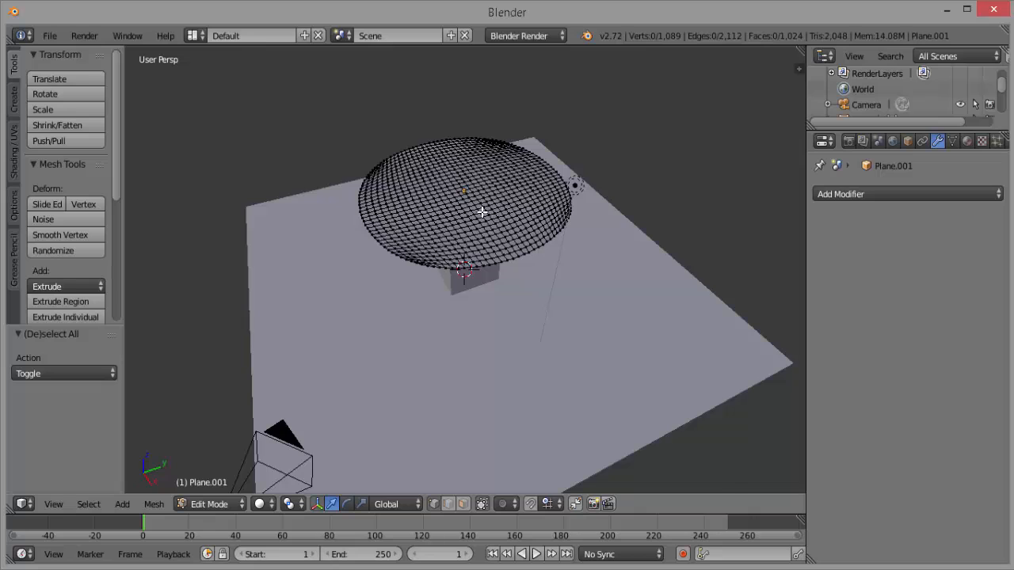
pyautogui.scroll(1, 482, 212)
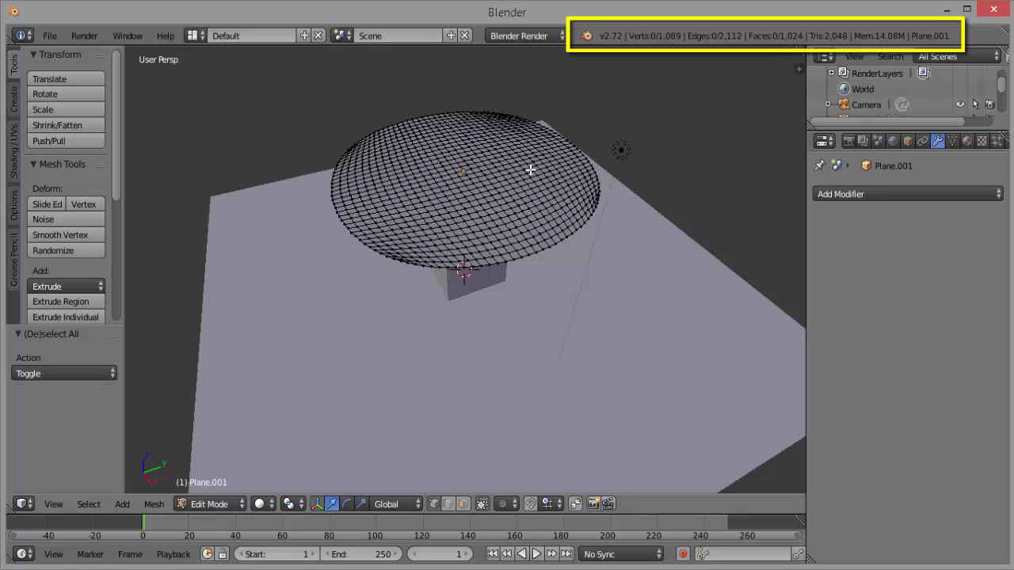
pyautogui.scroll(-3, 530, 169)
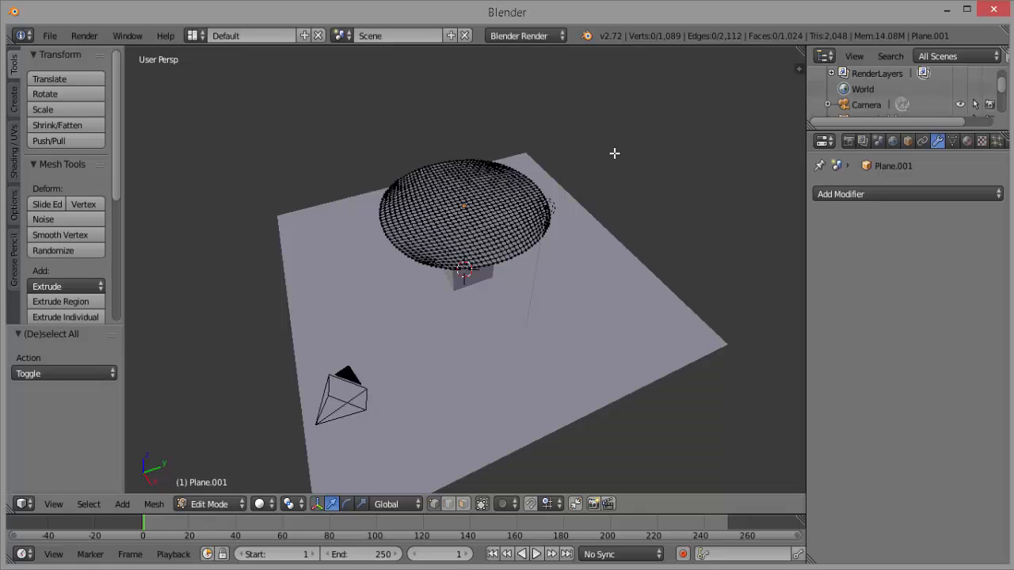
pyautogui.press('a')
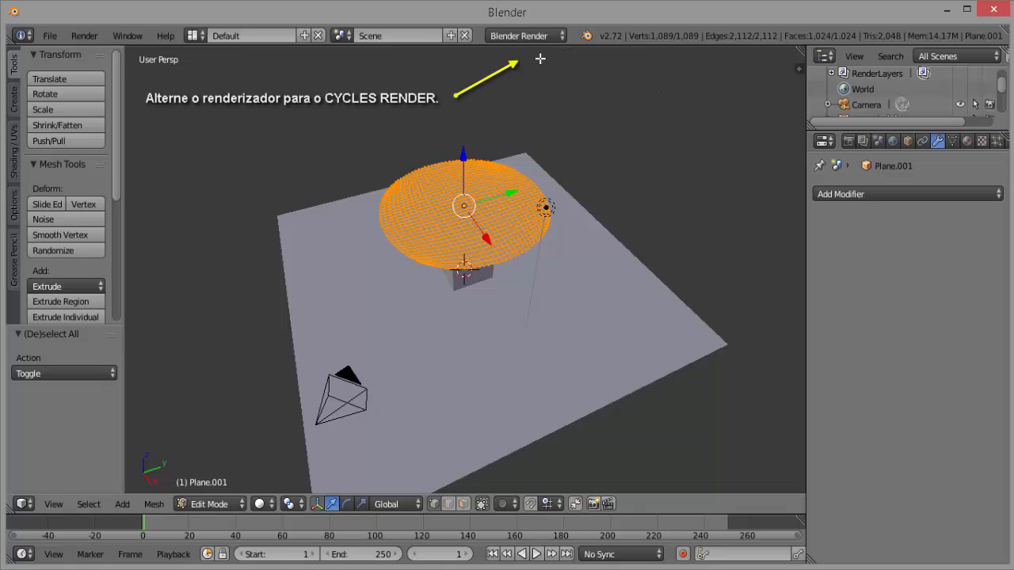
# Switch the render engine to Cycles Render and add a new material to the upper plane
pyautogui.click(561, 36)
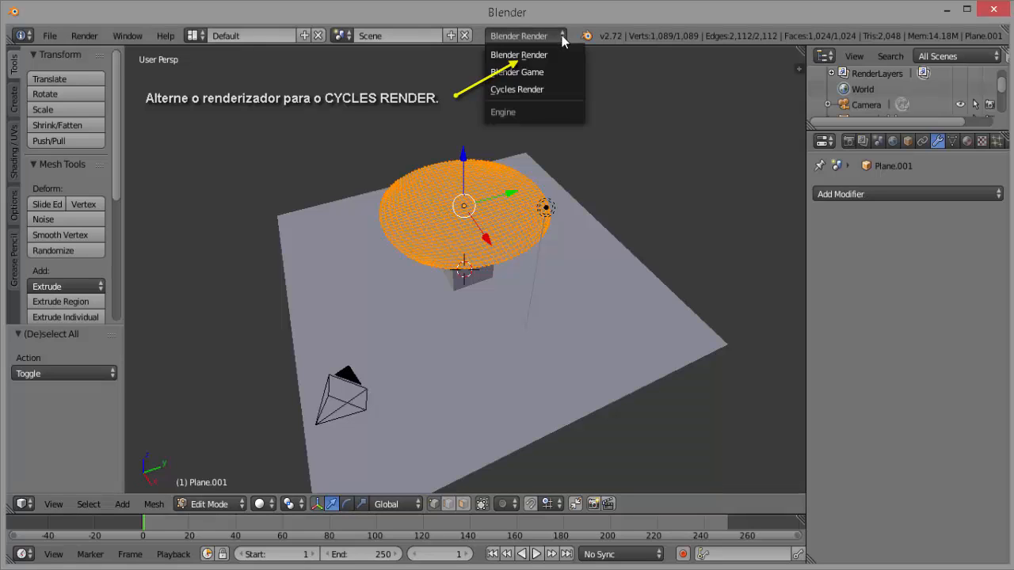
pyautogui.click(560, 89)
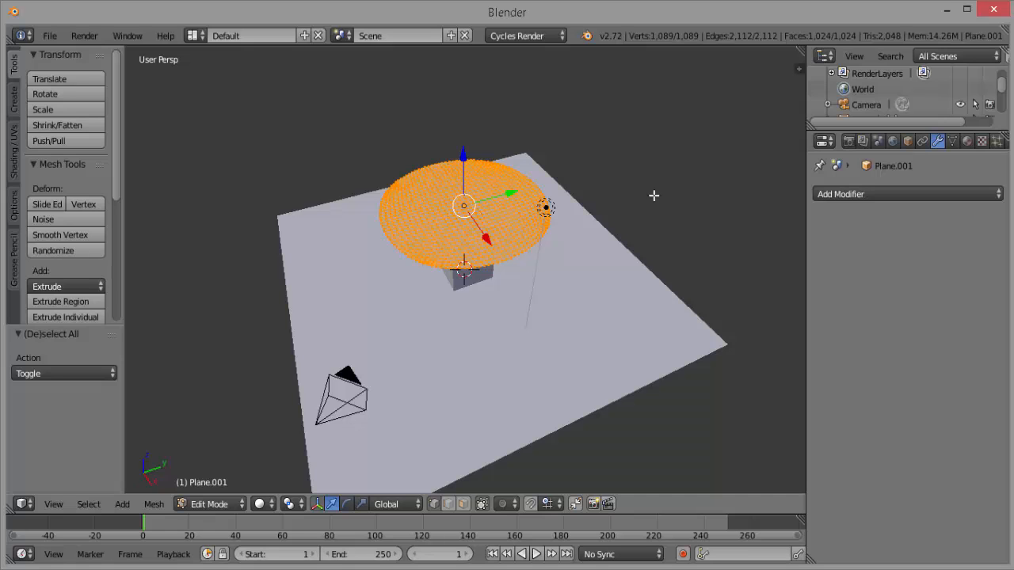
pyautogui.click(967, 142)
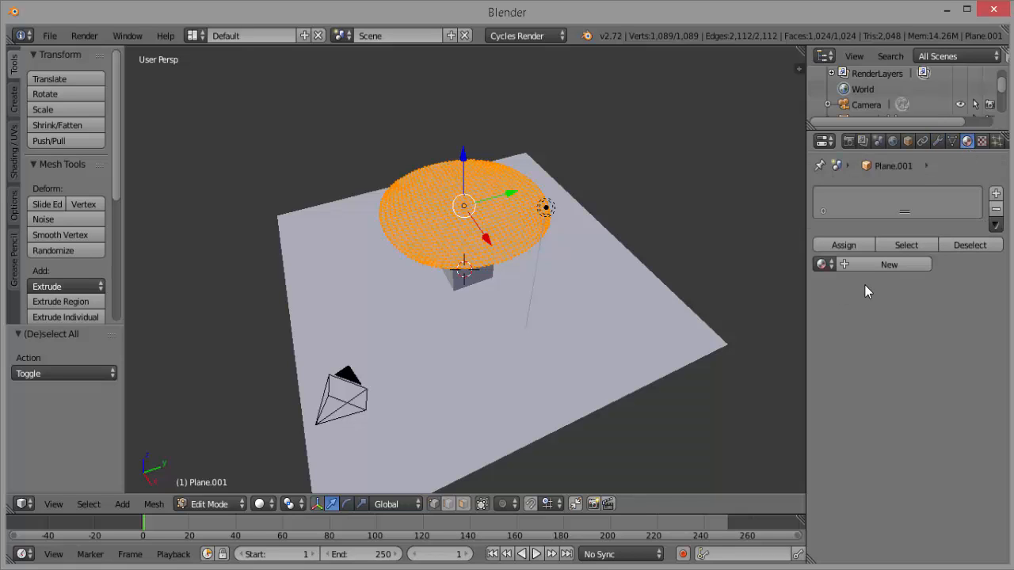
pyautogui.click(892, 264)
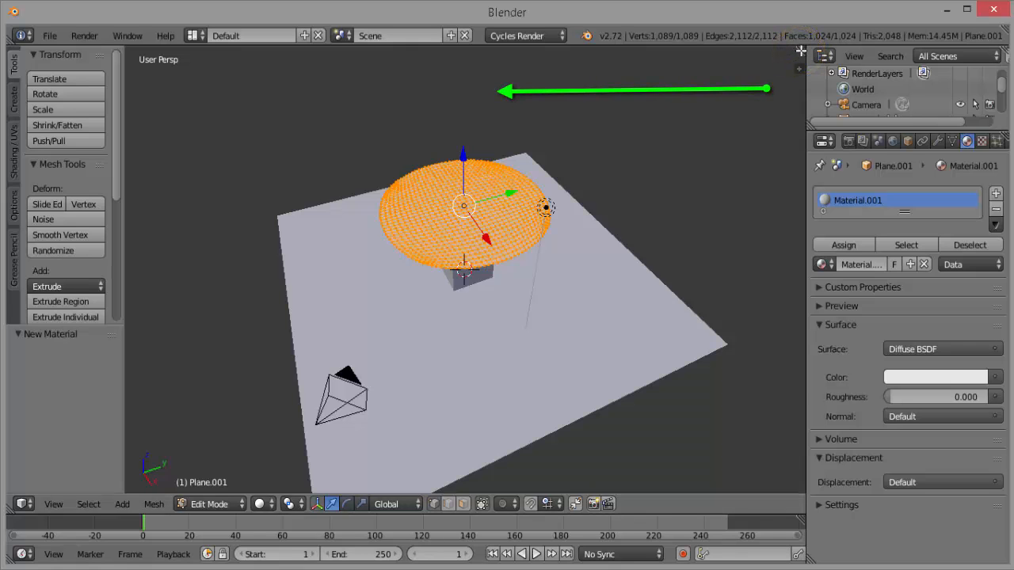
# Split the 3D view vertically in two, hide the new area's tool shelf and turn that area into a UV/Image Editor
pyautogui.moveTo(801, 51); pyautogui.dragTo(452, 102)
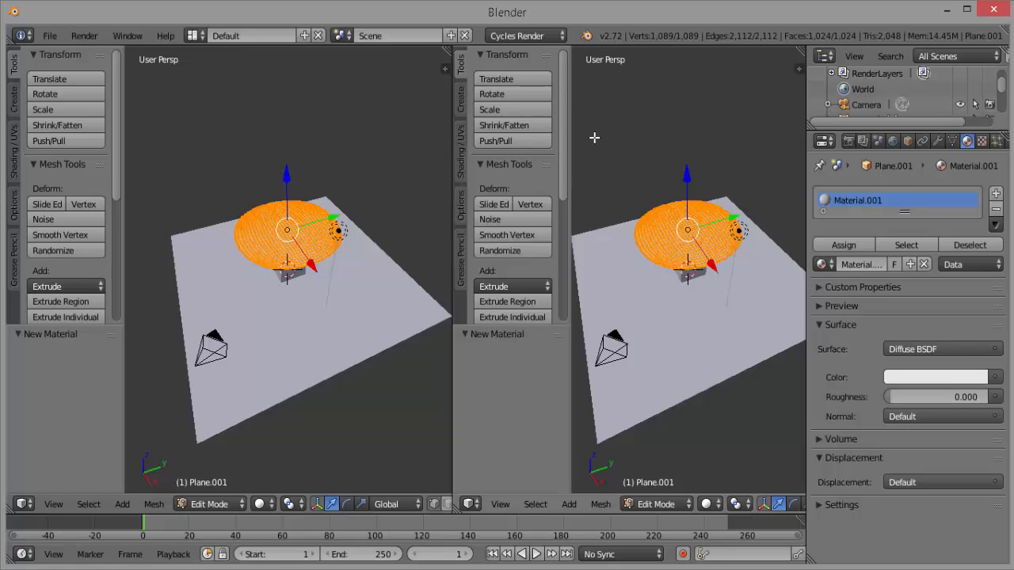
pyautogui.press('t')
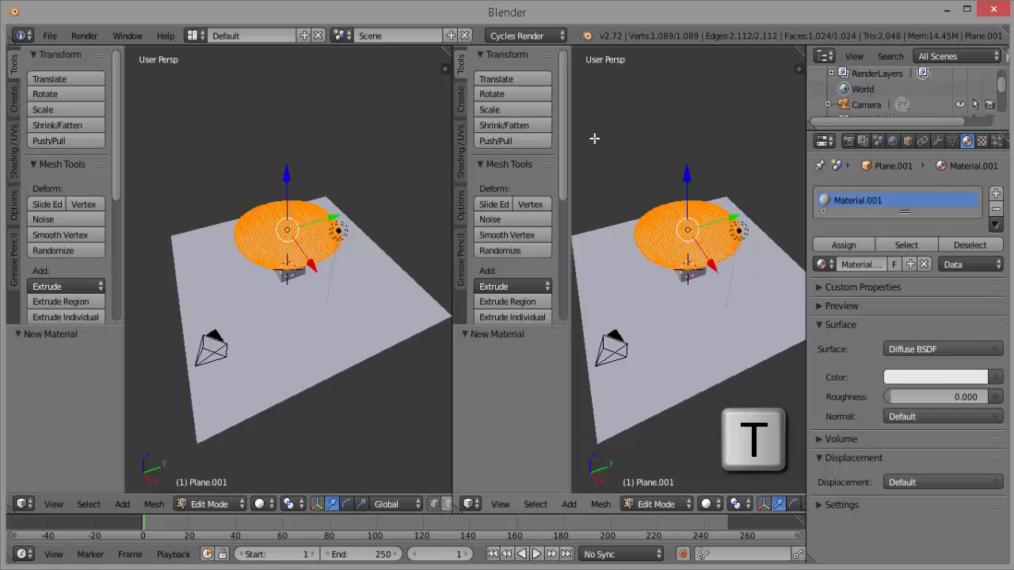
pyautogui.press('t')
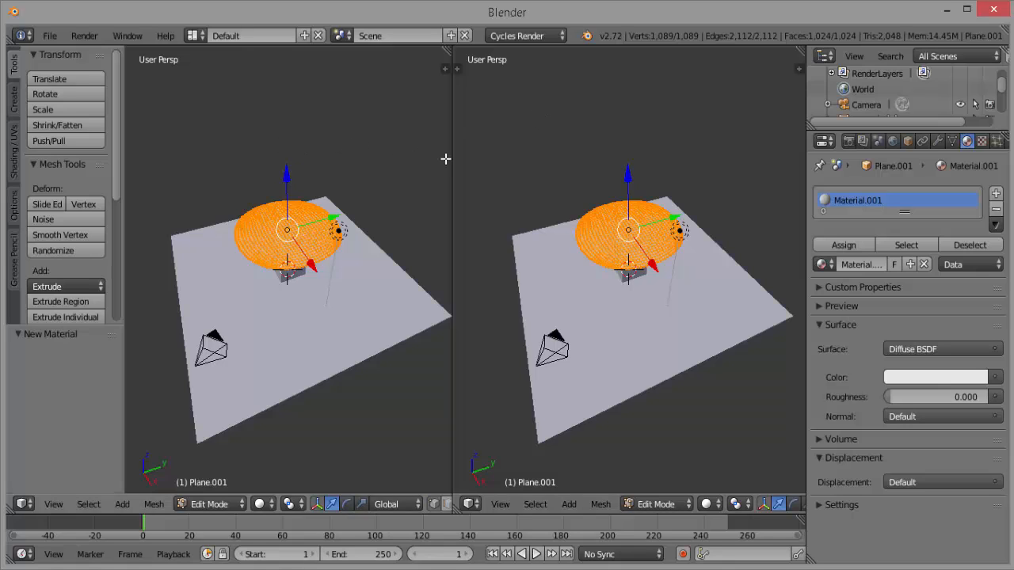
pyautogui.click(472, 504)
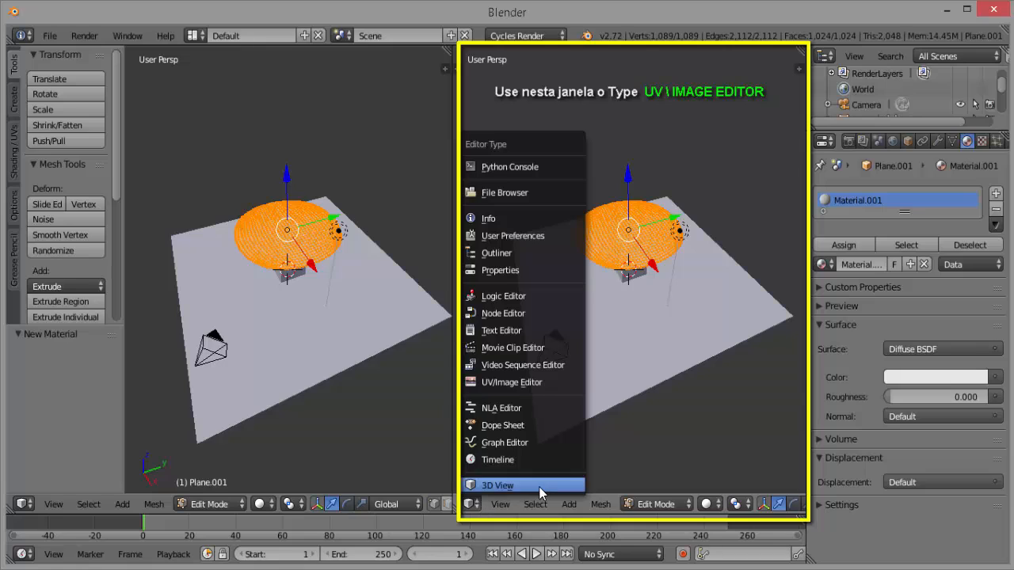
pyautogui.click(564, 382)
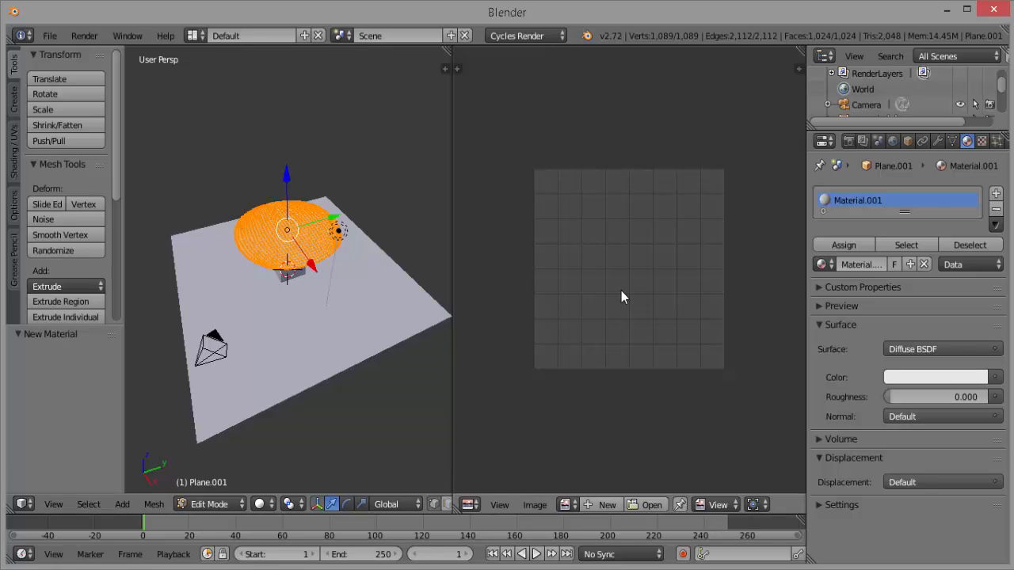
# Load the image 6e2fc158_Defuse.tga from the Texturas folder into the UV/Image Editor, browsing the files as thumbnails
pyautogui.click(535, 508)
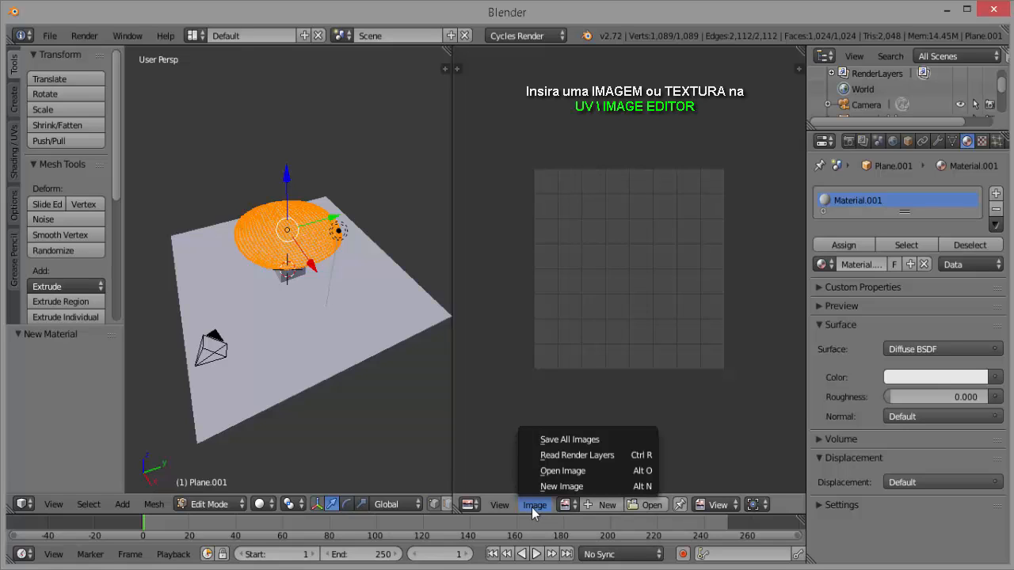
pyautogui.click(562, 473)
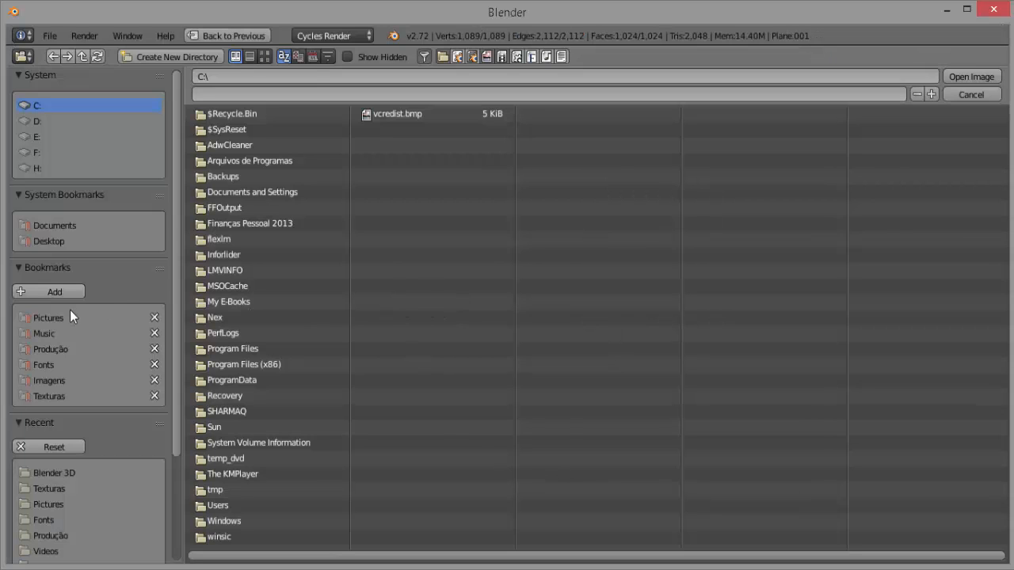
pyautogui.click(48, 317)
pyautogui.click(50, 396)
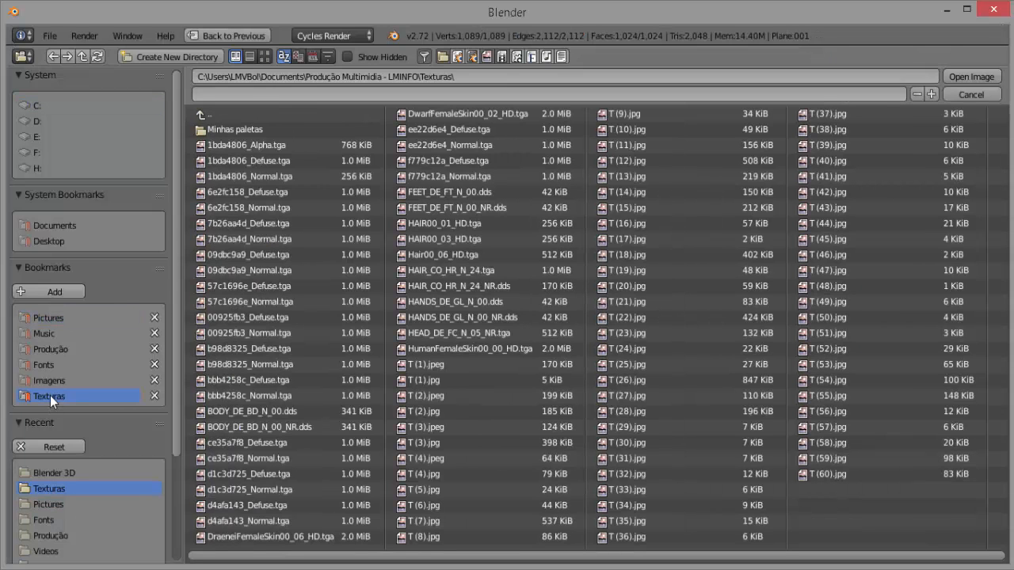
pyautogui.click(264, 57)
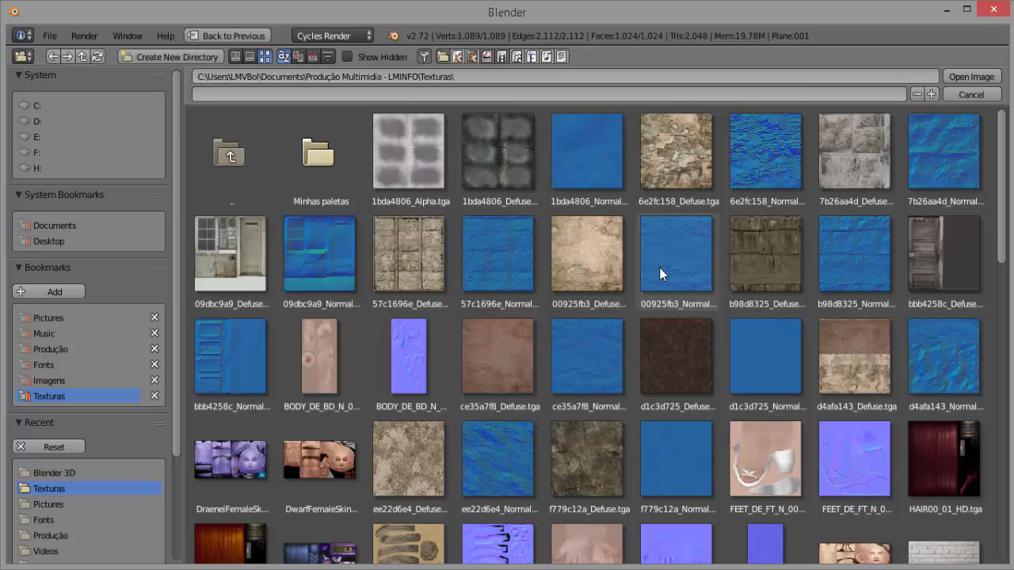
pyautogui.click(673, 144)
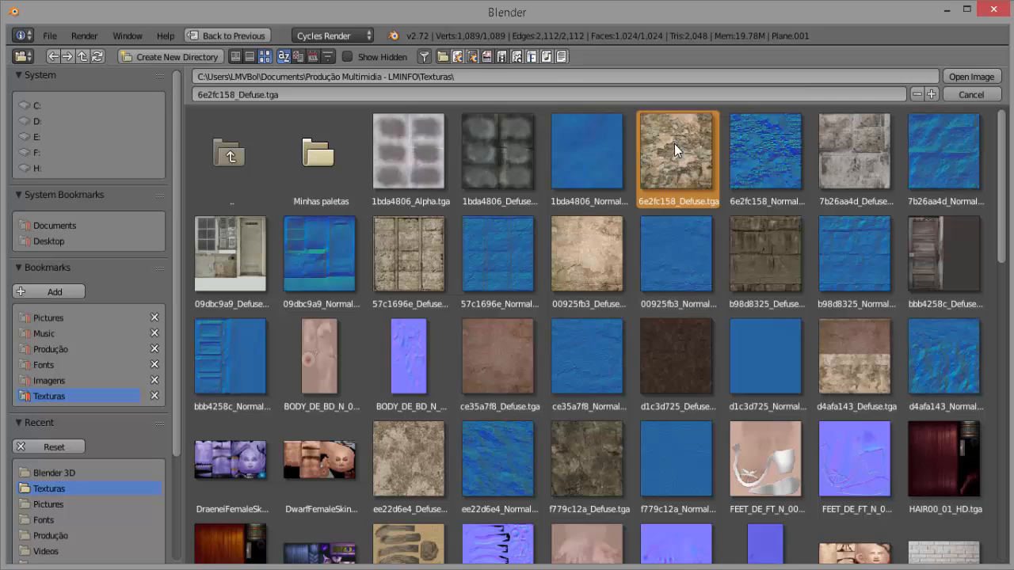
pyautogui.click(970, 79)
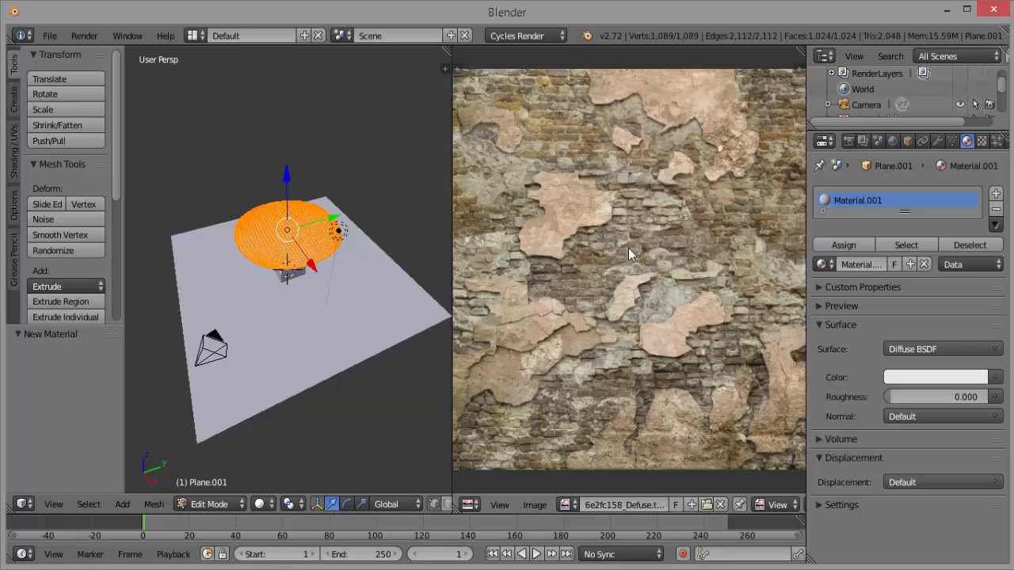
pyautogui.scroll(-3, 630, 251)
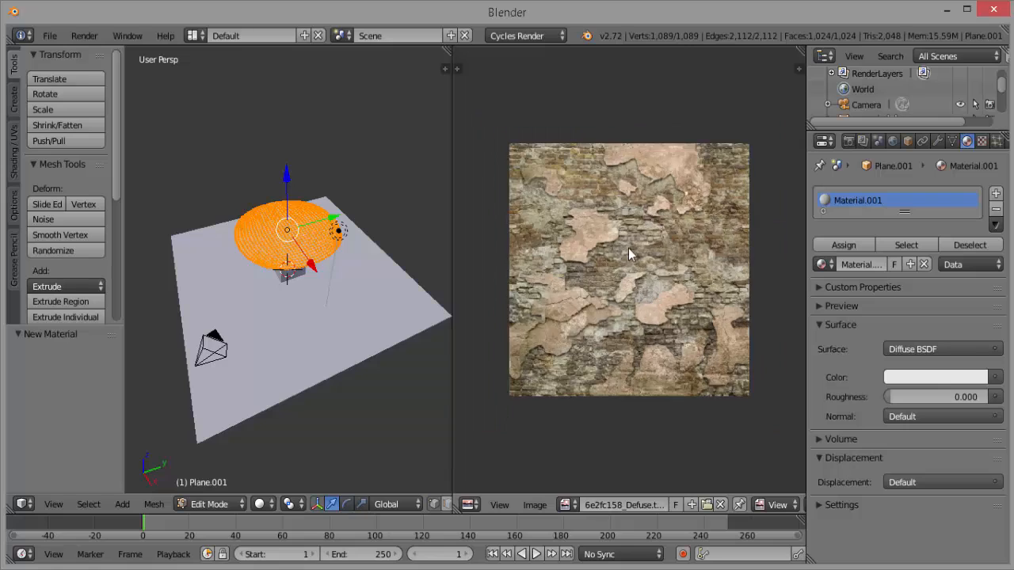
pyautogui.scroll(-1, 629, 252)
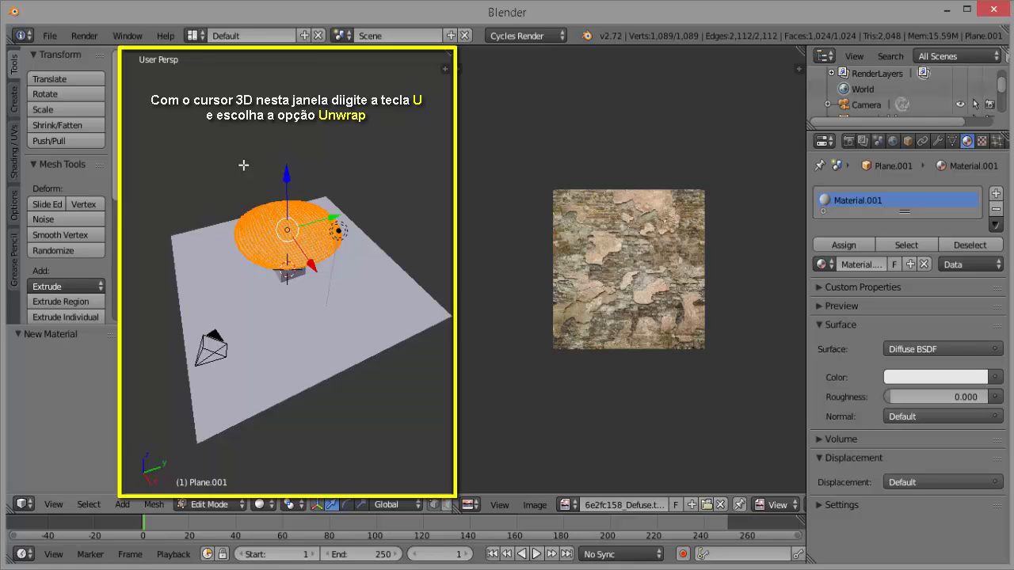
# Unwrap the upper plane's mesh and set its material's surface color to an Image Texture using 6e2fc158_Defuse.tga
pyautogui.press('u')
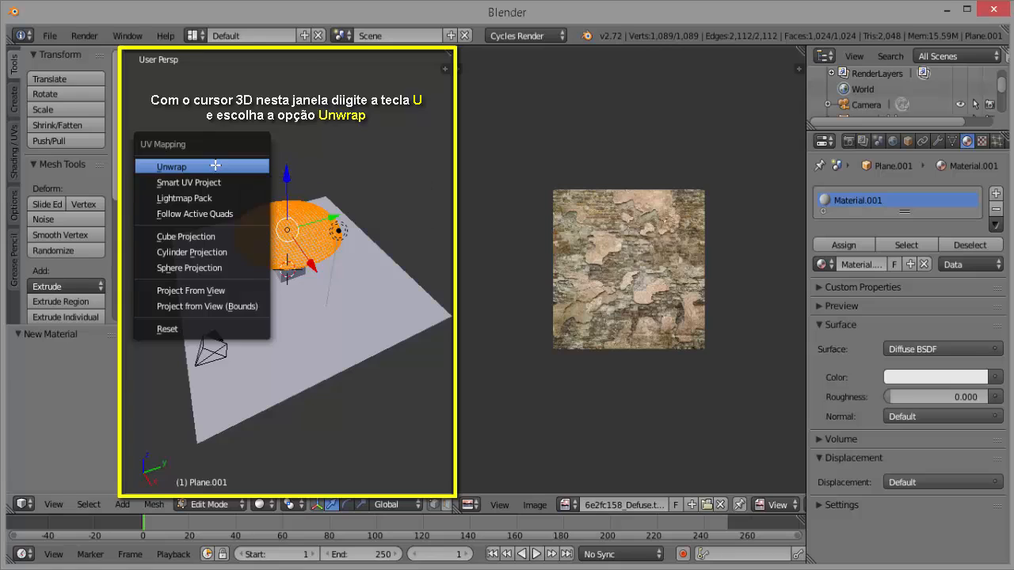
pyautogui.click(215, 166)
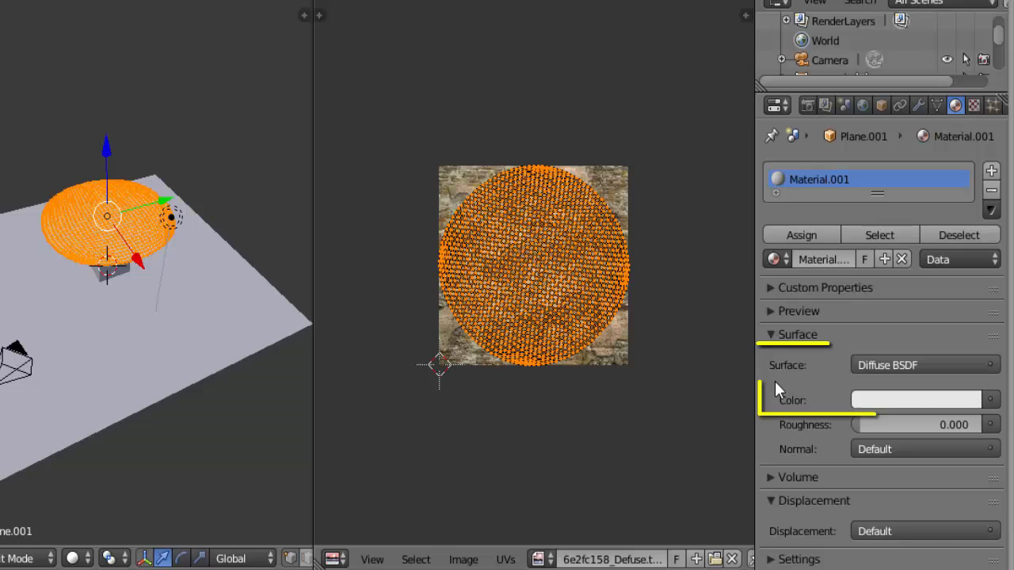
pyautogui.click(992, 400)
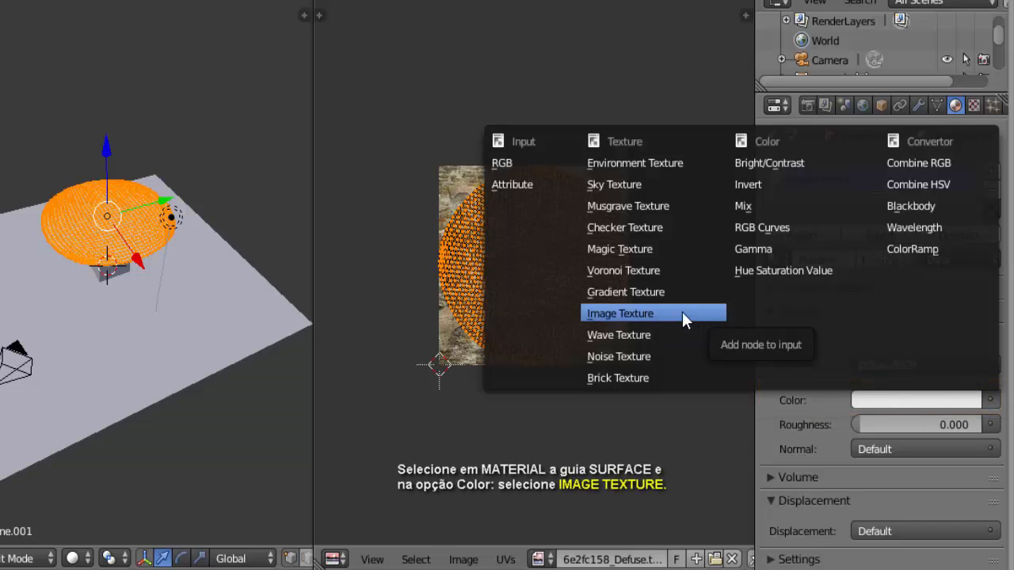
pyautogui.click(635, 313)
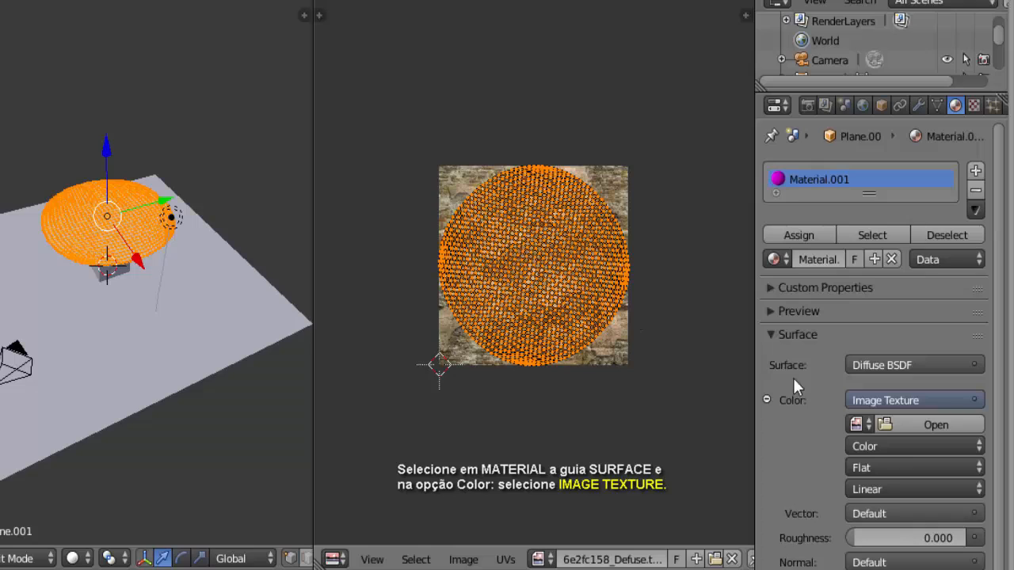
pyautogui.click(869, 423)
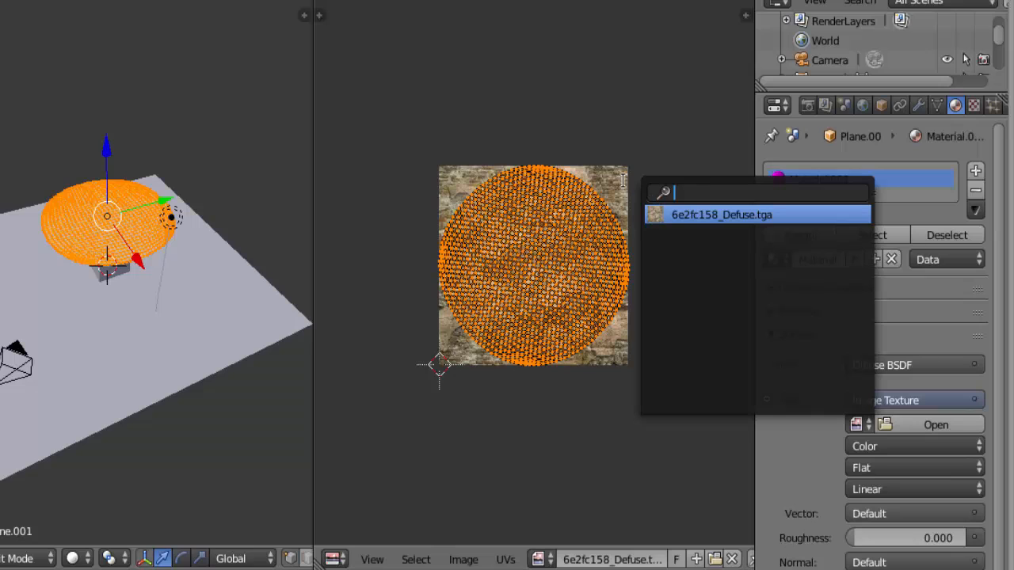
pyautogui.click(714, 210)
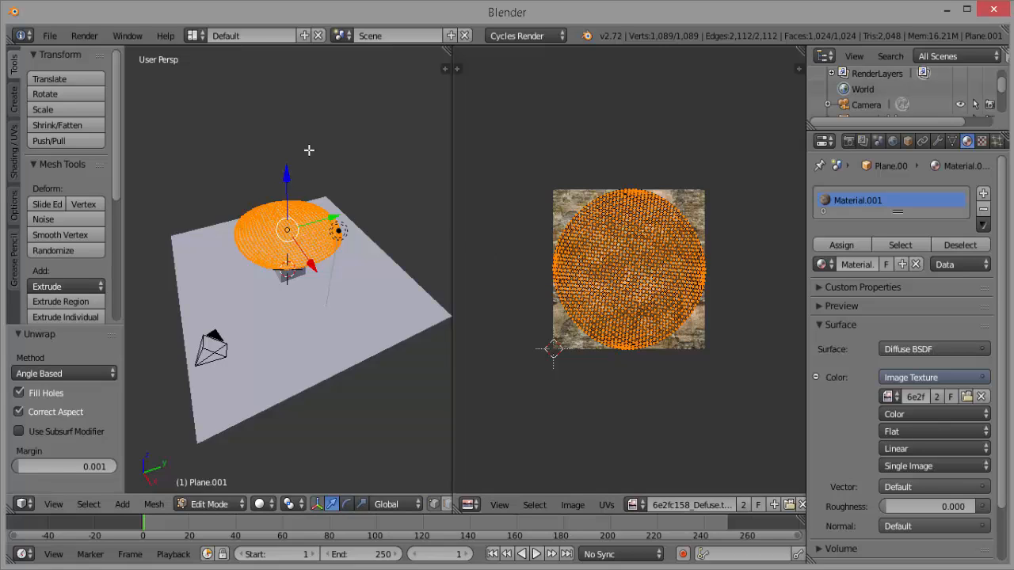
# Set the 3D view's viewport shading to Texture to show the image on the upper plane
pyautogui.scroll(2, 336, 204)
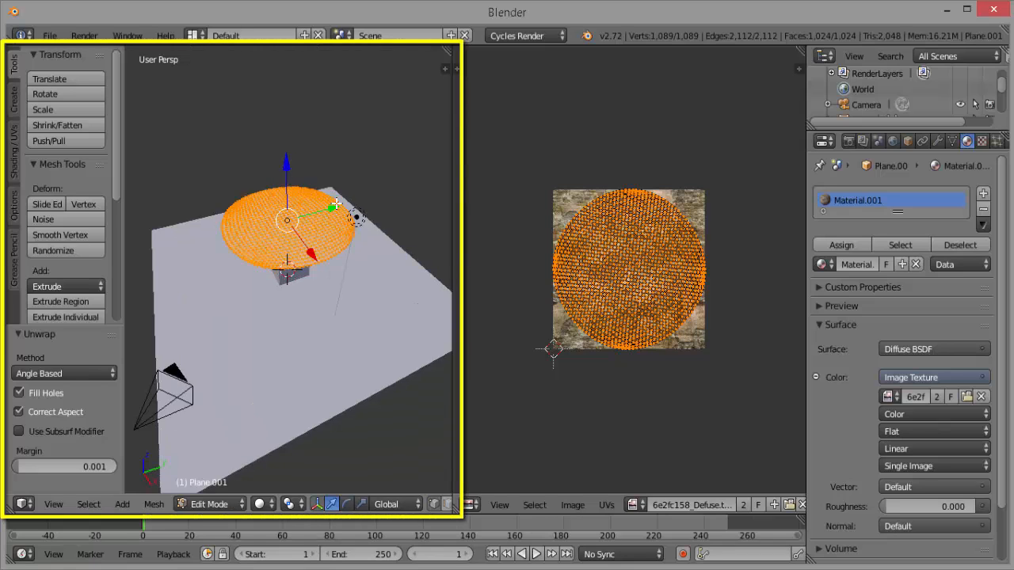
pyautogui.scroll(2, 337, 205)
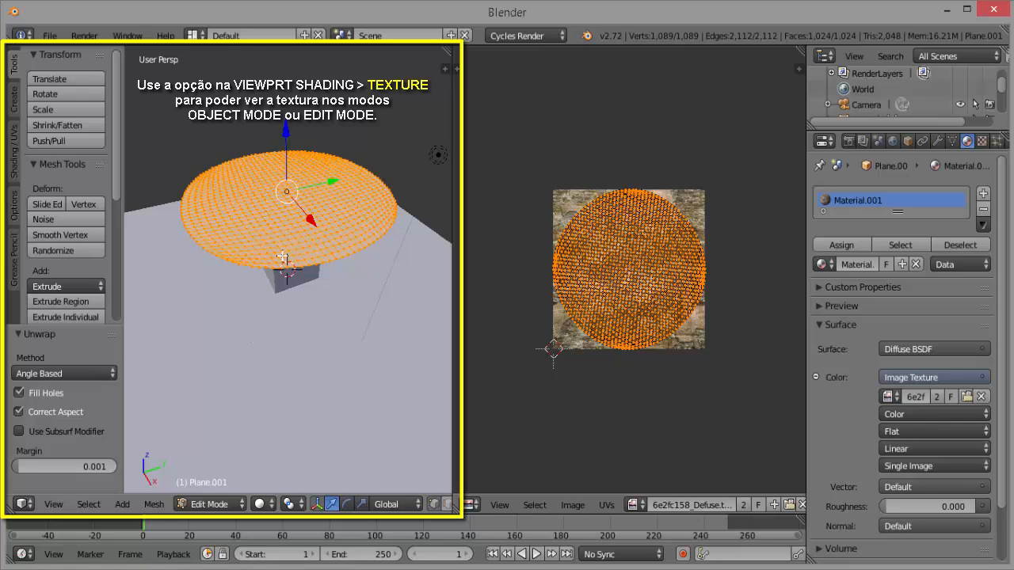
pyautogui.click(272, 505)
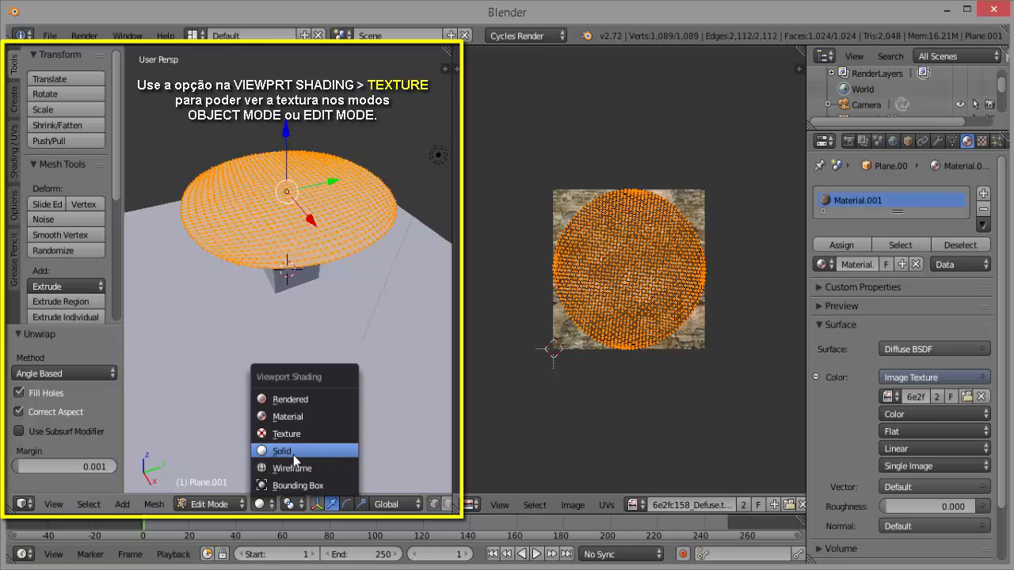
pyautogui.click(339, 439)
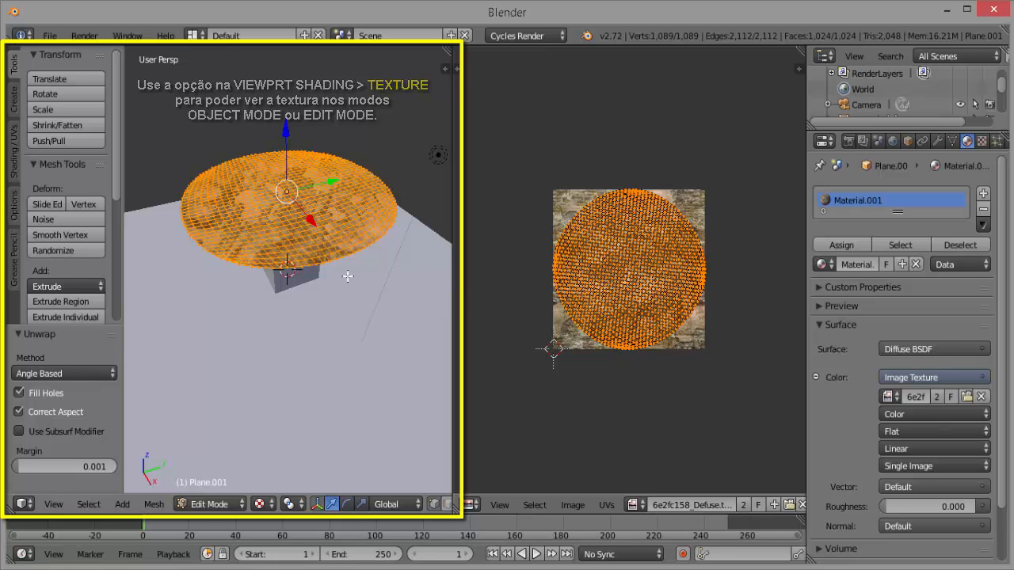
# Scale the upper plane's UV layout up to about 6.57 times its size so the image repeats across the fabric
pyautogui.moveTo(323, 235); pyautogui.dragTo(353, 290, button='middle')
pyautogui.scroll(2, 353, 290)
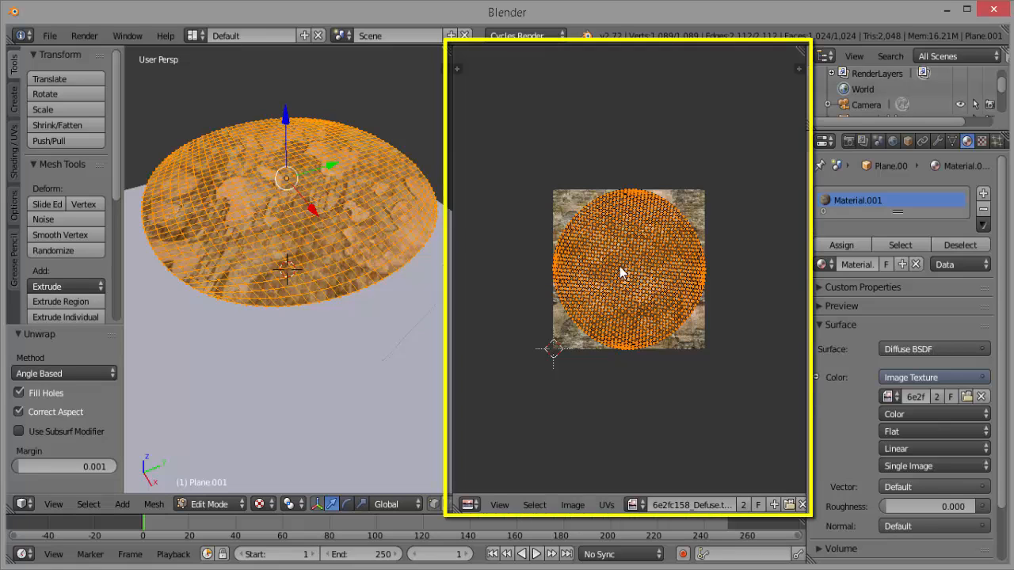
pyautogui.press('s')
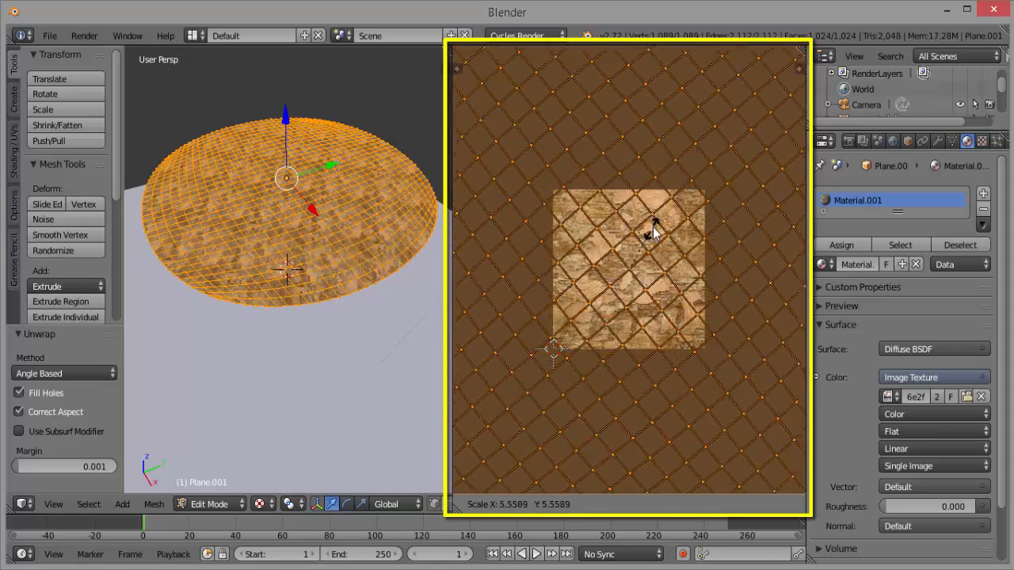
pyautogui.click(657, 224)
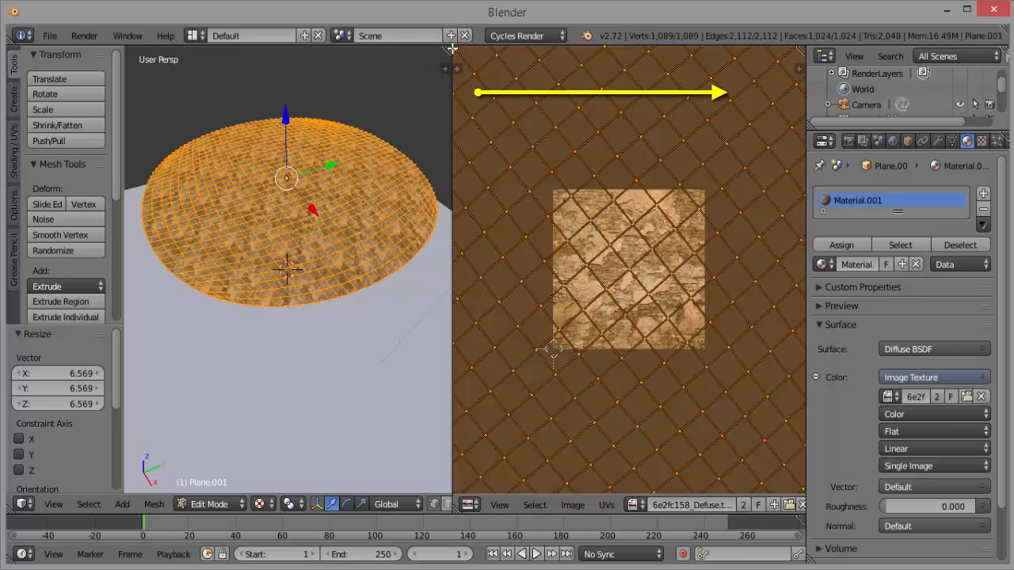
# Merge the UV/Image Editor area back into a single 3D view and return the upper plane to Object Mode
pyautogui.moveTo(455, 50); pyautogui.dragTo(485, 61)
pyautogui.moveTo(556, 198)
pyautogui.mouseDown(button='middle')
pyautogui.moveTo(575, 233)
pyautogui.moveTo(571, 188)
pyautogui.mouseUp(button='middle')
pyautogui.scroll(-3, 575, 233)
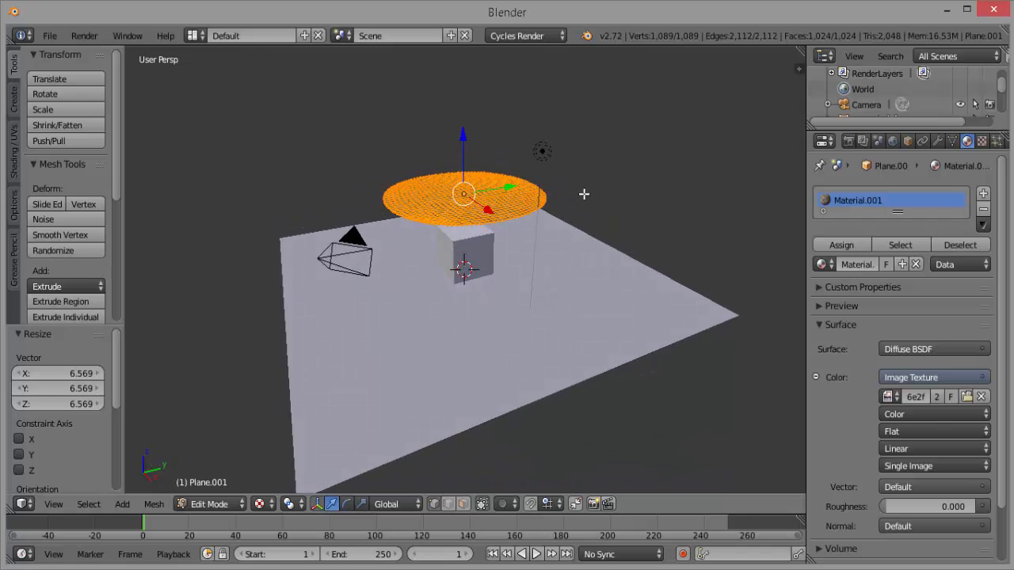
pyautogui.click(231, 504)
pyautogui.click(220, 482)
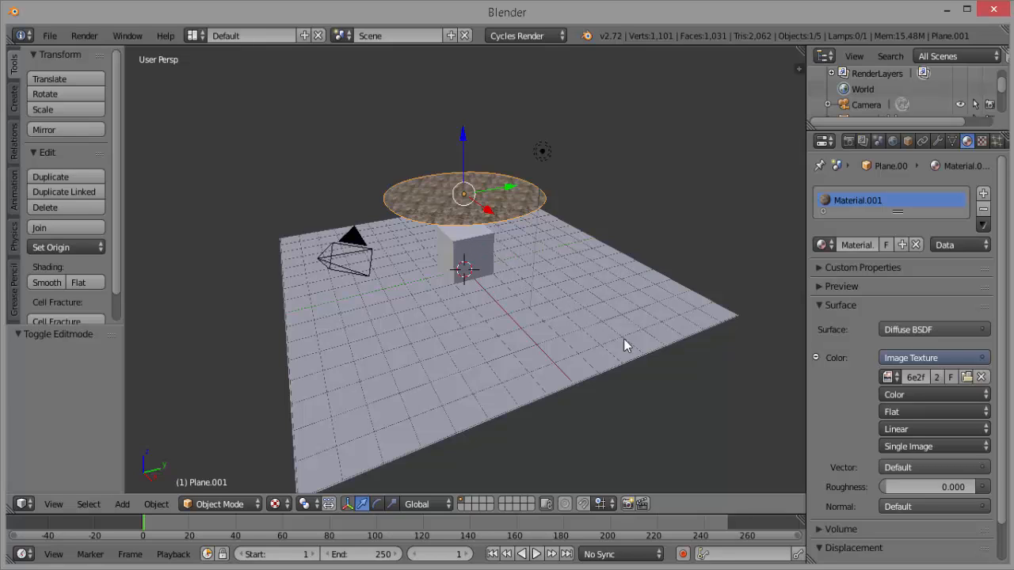
# Set the diffuse color of the cube's material to bright green
pyautogui.rightClick(470, 253)
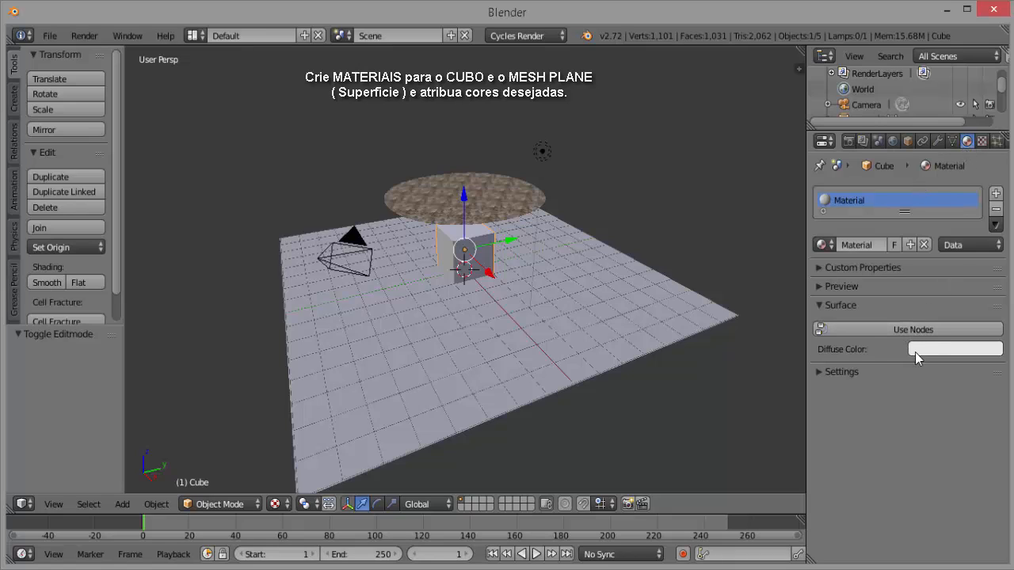
pyautogui.click(966, 349)
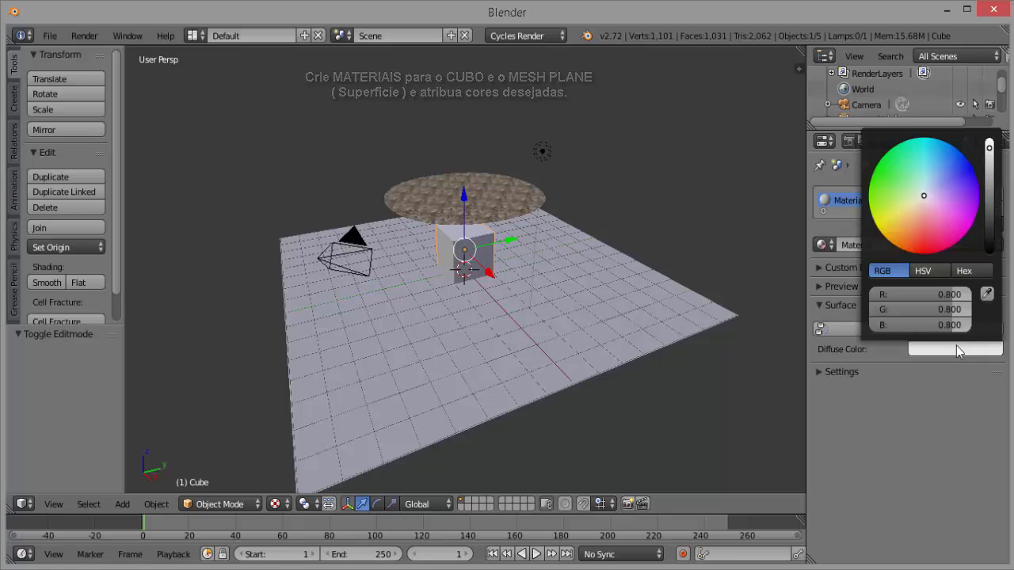
pyautogui.click(879, 185)
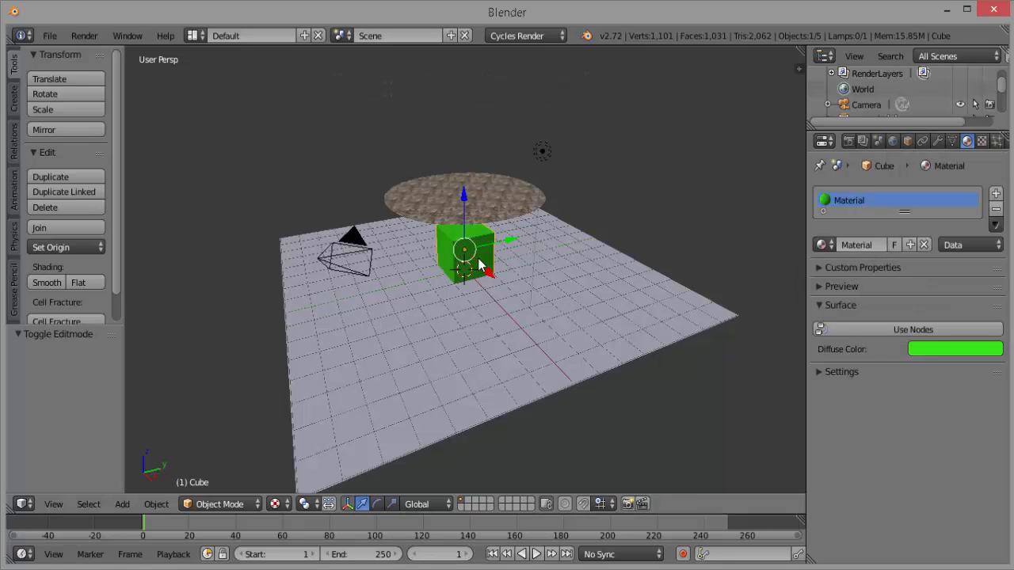
# Create a new material for the floor plane and set its Diffuse BSDF color to pale yellow
pyautogui.rightClick(631, 316)
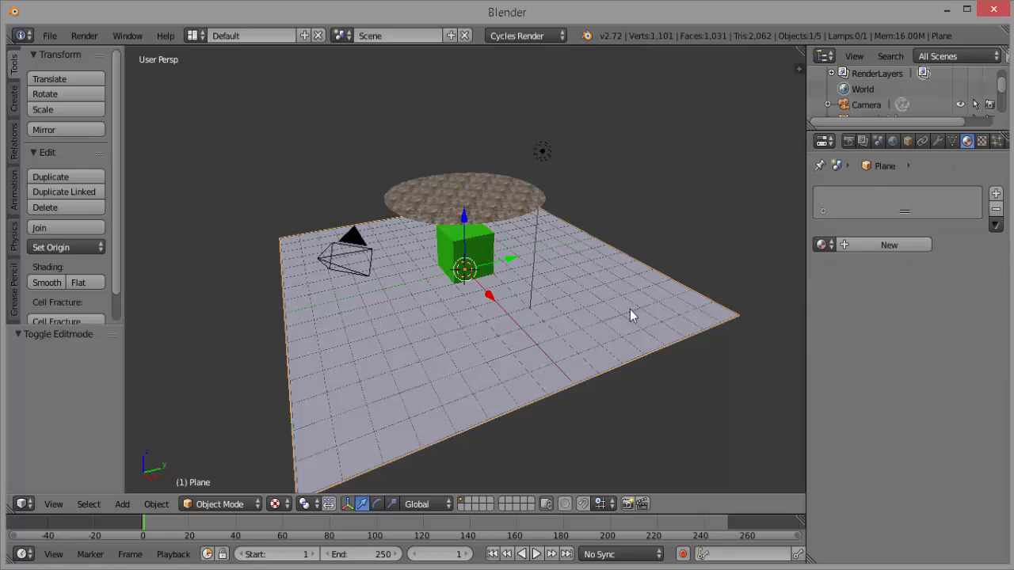
pyautogui.click(887, 245)
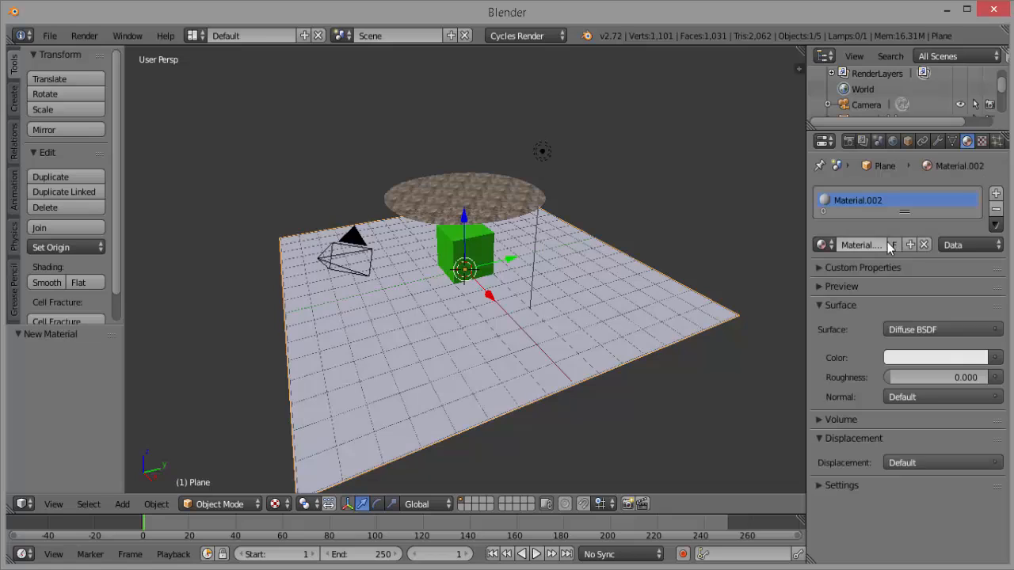
pyautogui.click(932, 358)
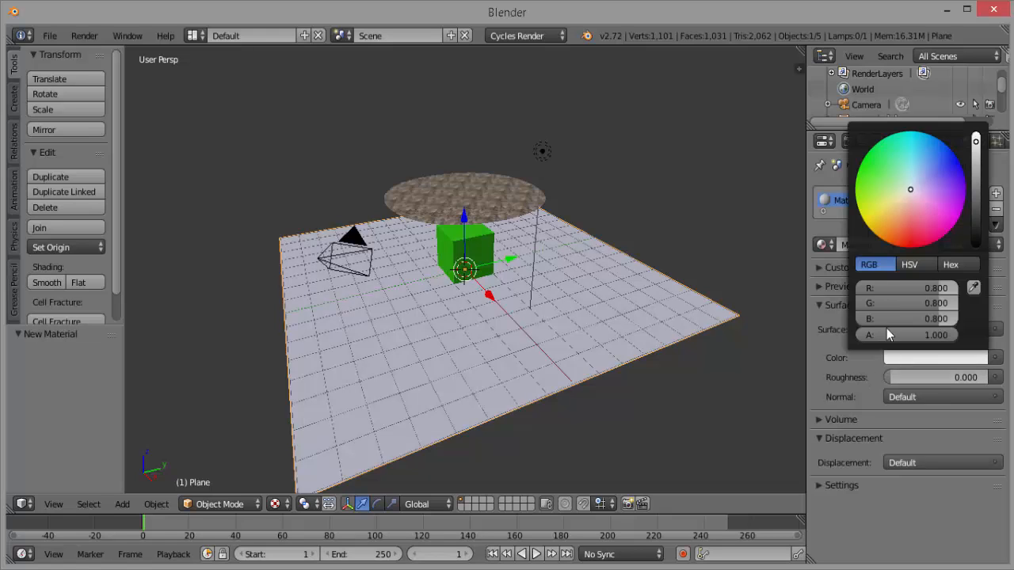
pyautogui.click(899, 197)
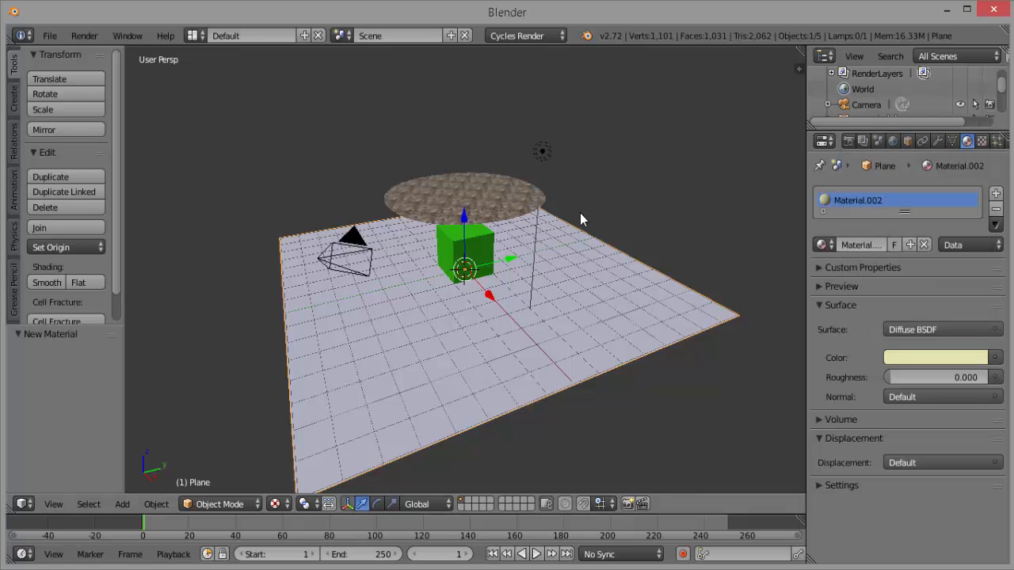
# Move the lamp about -5.95 units along the Y axis, between the camera and the objects
pyautogui.moveTo(581, 215); pyautogui.dragTo(582, 223, button='middle')
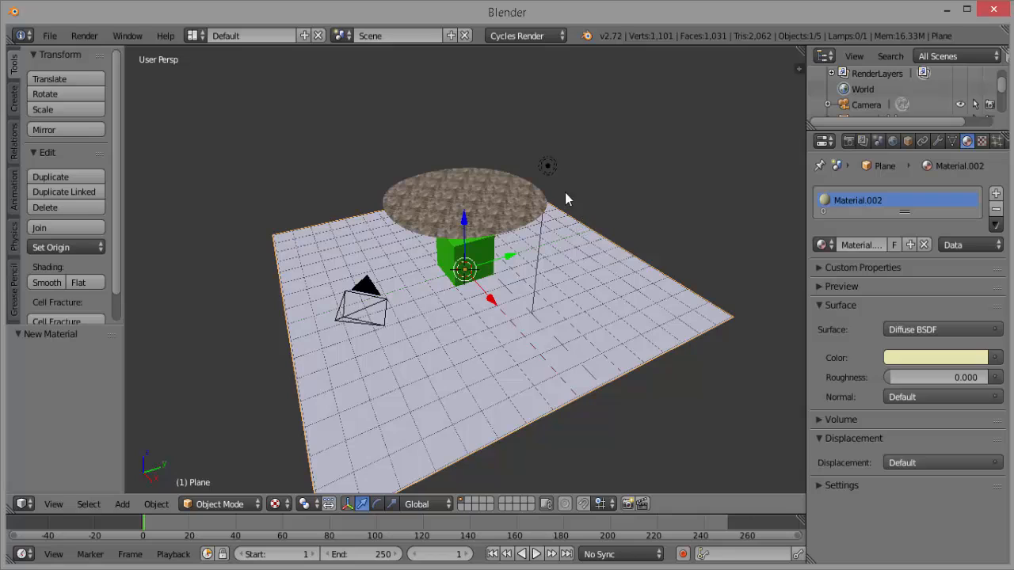
pyautogui.rightClick(549, 168)
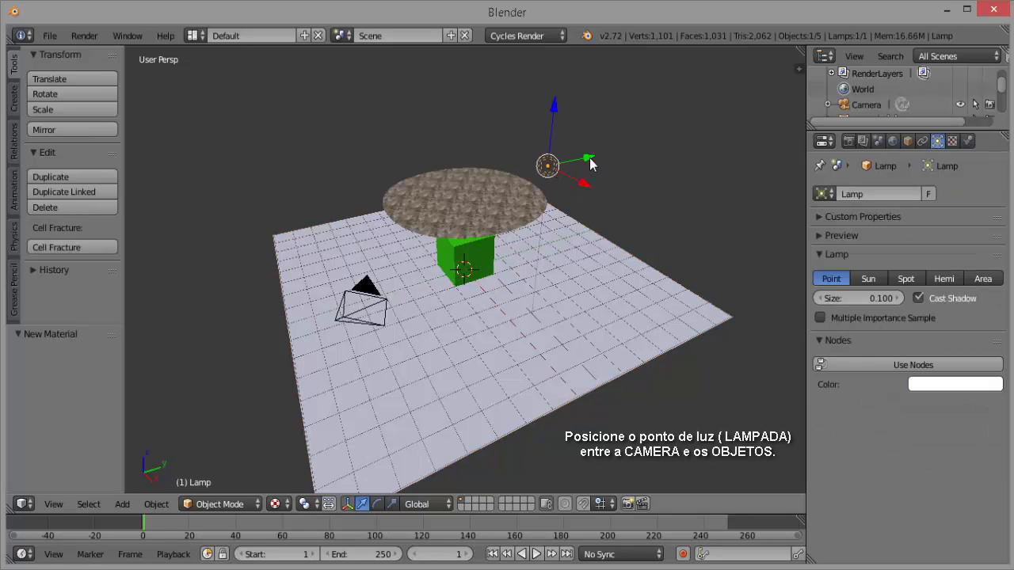
pyautogui.moveTo(590, 164); pyautogui.dragTo(418, 212)
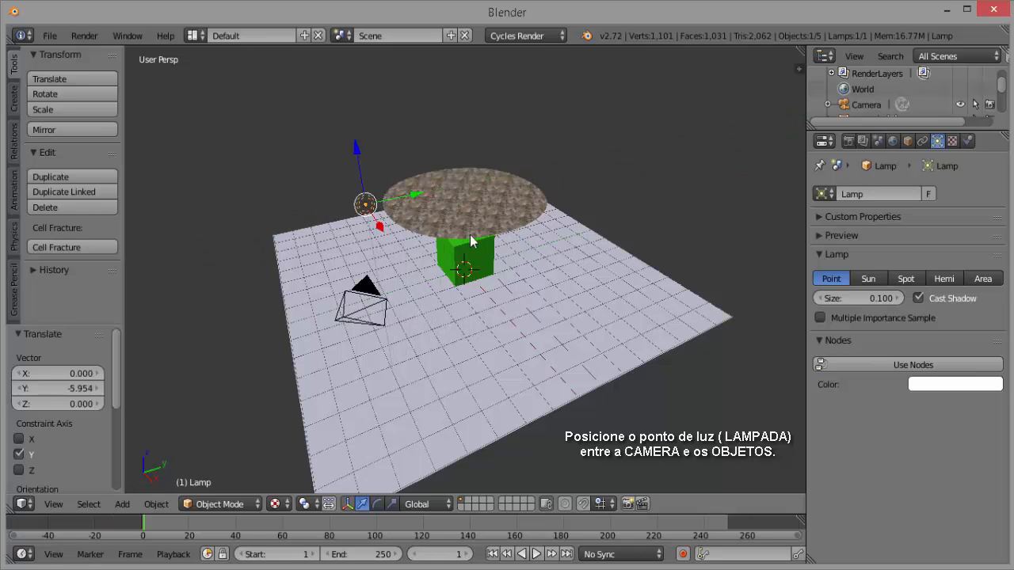
# Enable nodes for the lamp and set its emission strength to 500
pyautogui.click(904, 365)
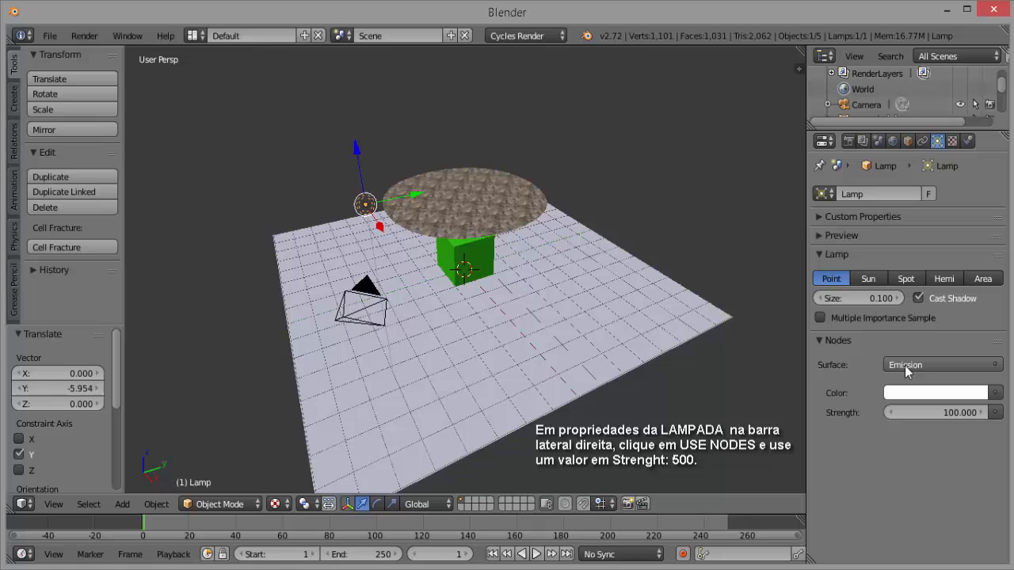
pyautogui.click(925, 414)
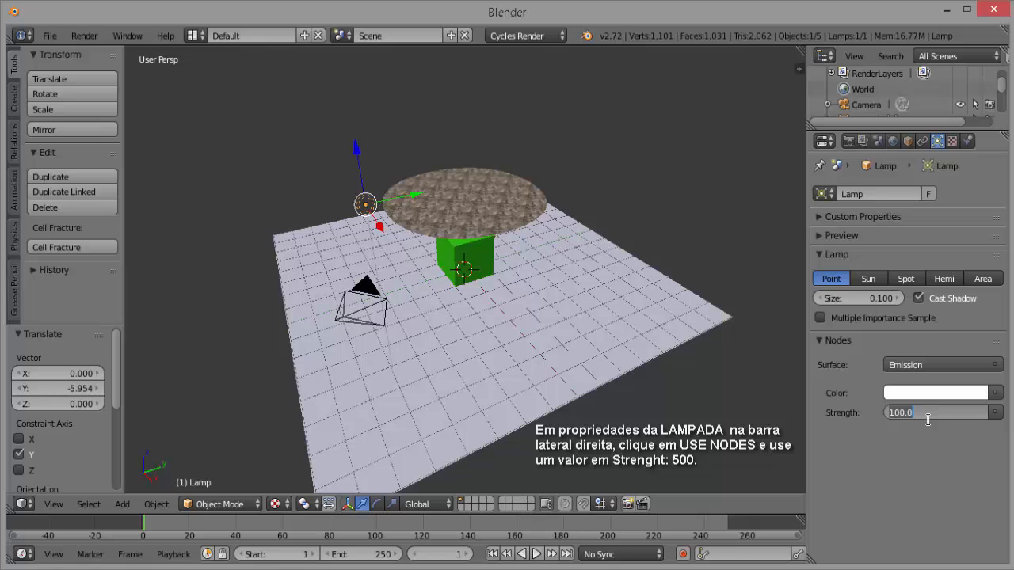
pyautogui.write('500')
pyautogui.press('Return')
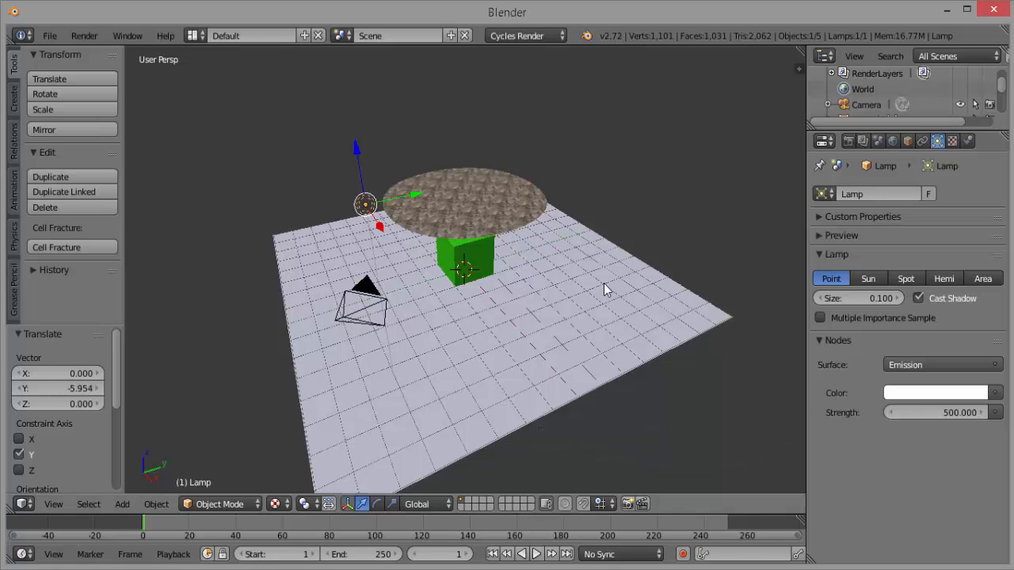
# Widen the properties area and enable Collision physics on both the cube and the floor plane
pyautogui.moveTo(566, 299); pyautogui.dragTo(566, 282, button='middle')
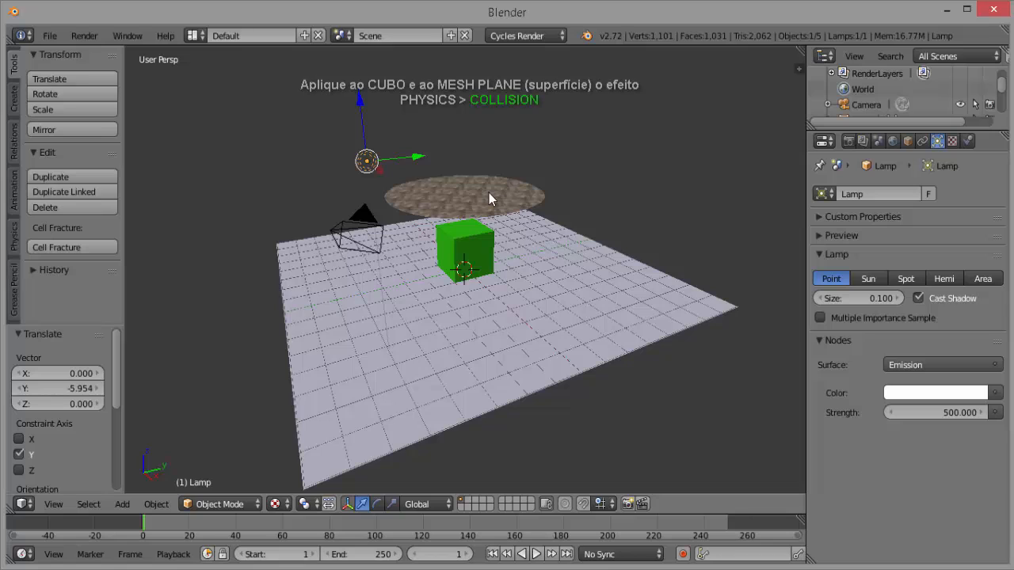
pyautogui.rightClick(467, 252)
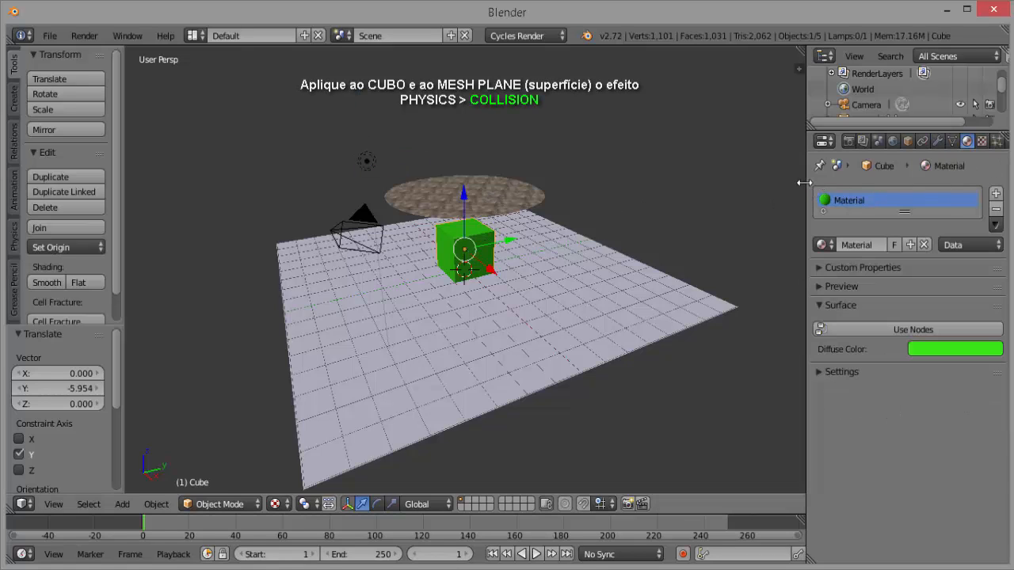
pyautogui.moveTo(806, 184); pyautogui.dragTo(766, 185)
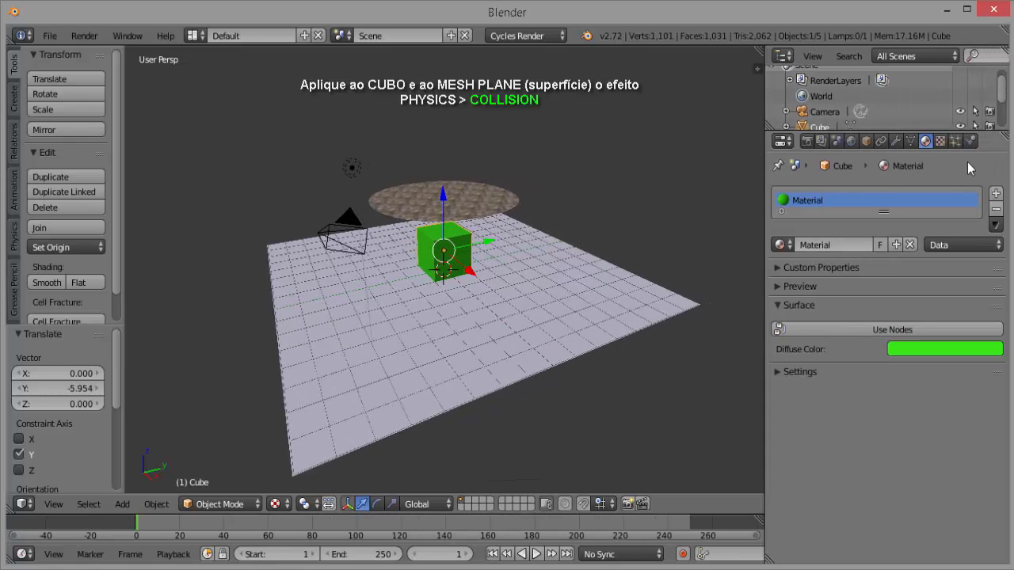
pyautogui.click(971, 141)
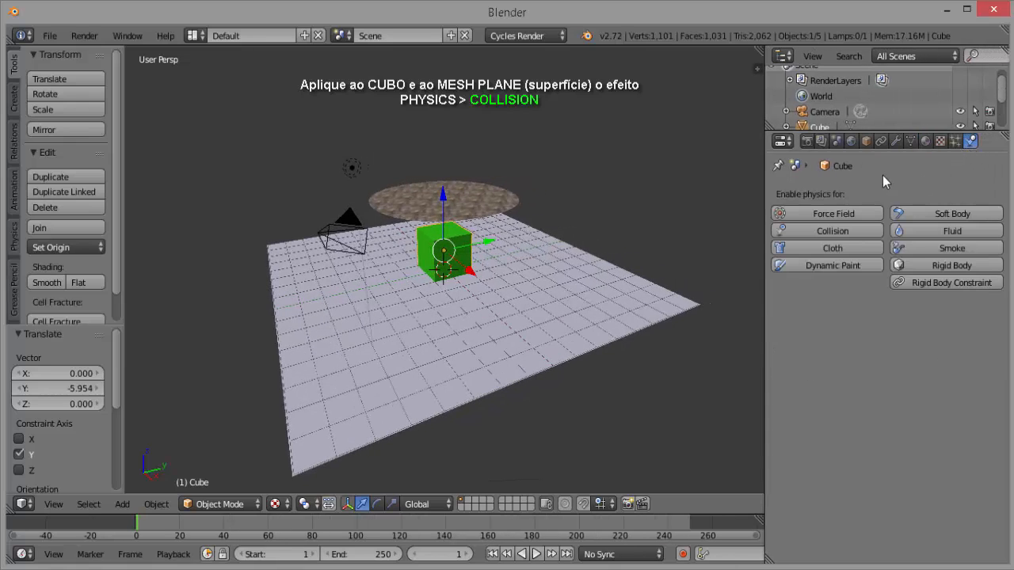
pyautogui.click(842, 229)
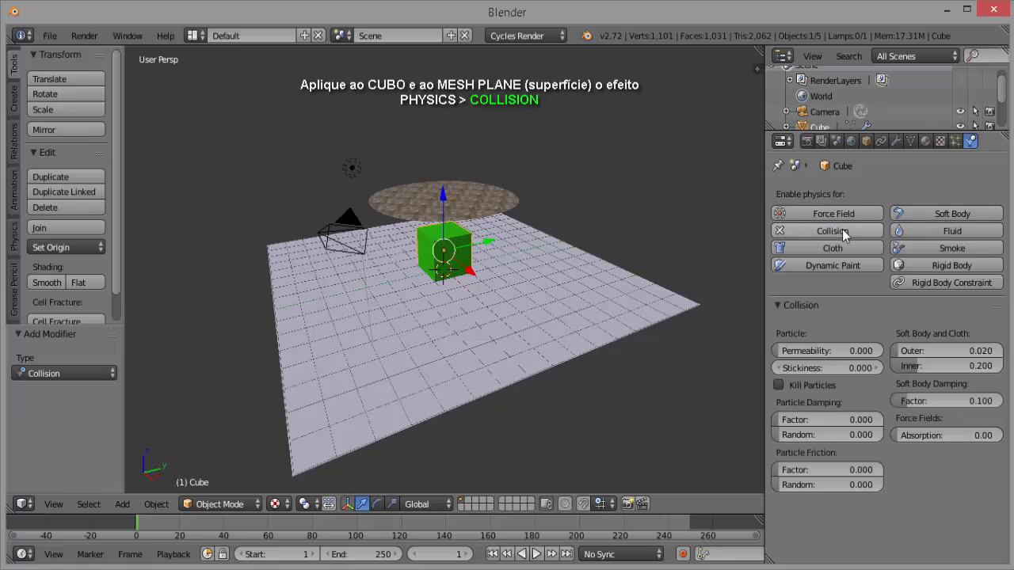
pyautogui.rightClick(507, 334)
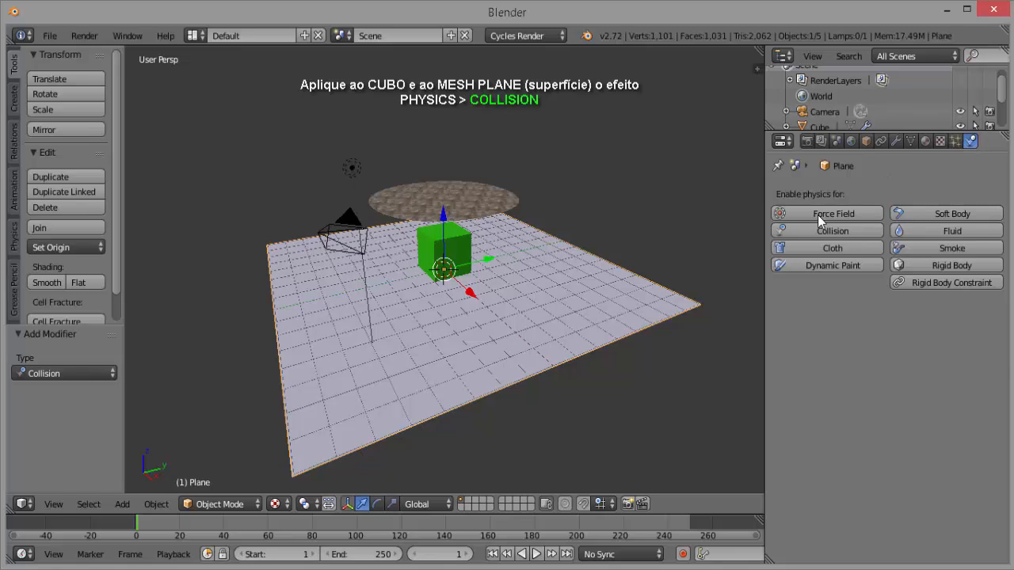
pyautogui.click(804, 232)
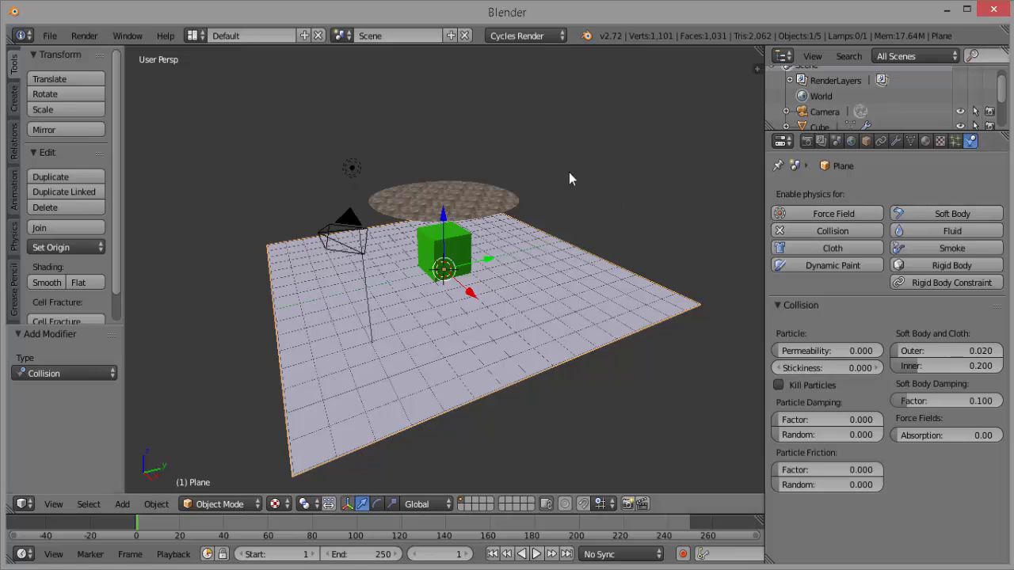
# Enable Cloth physics on the textured upper plane and set its cloth cache end frame to 100
pyautogui.rightClick(473, 199)
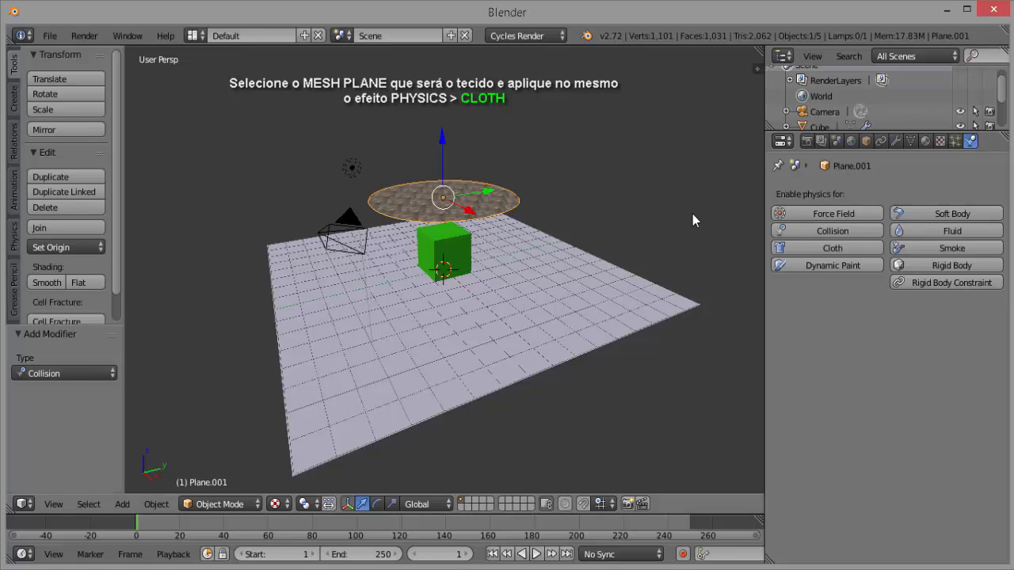
pyautogui.click(825, 254)
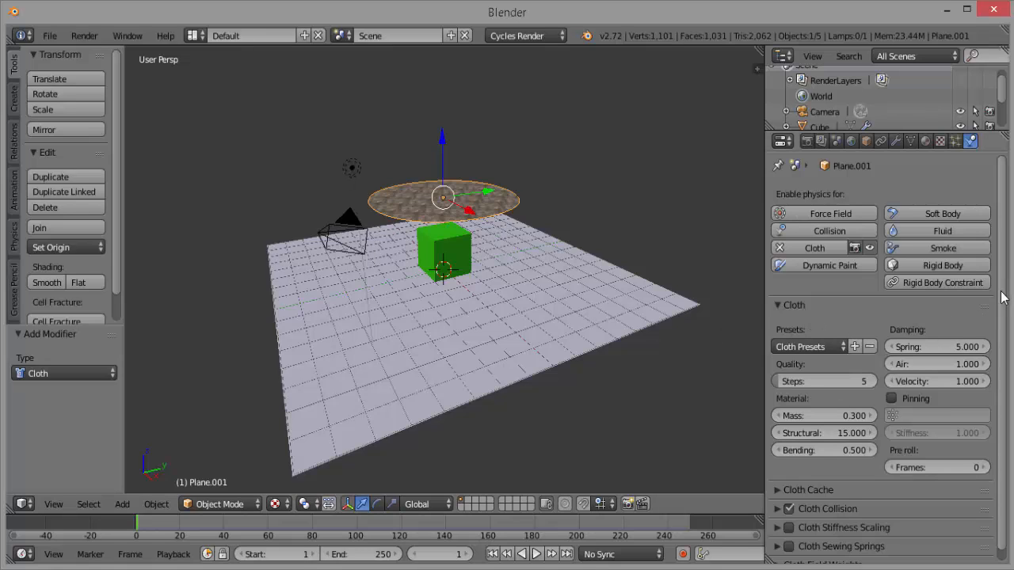
pyautogui.scroll(-1, 1000, 316)
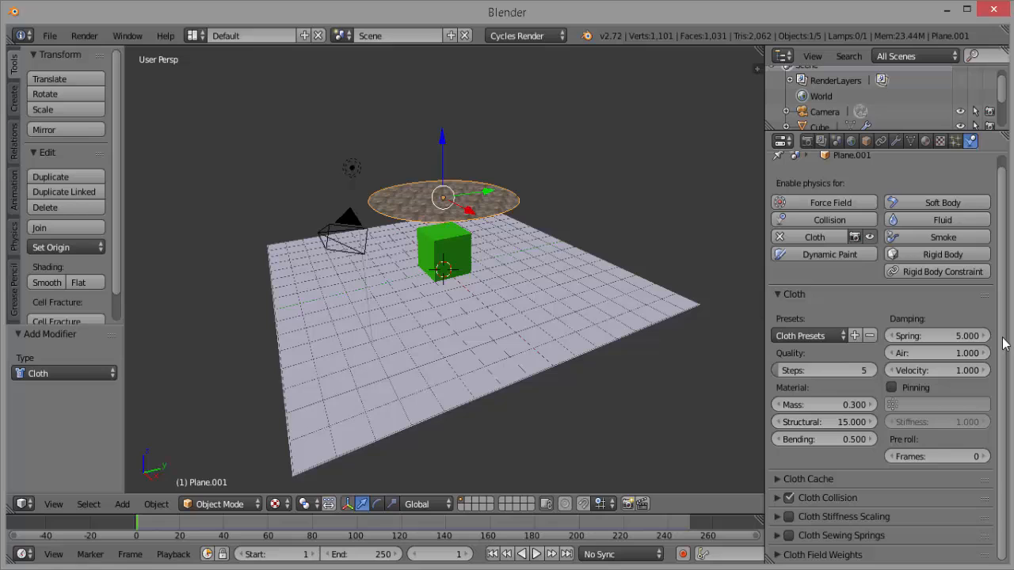
pyautogui.click(778, 479)
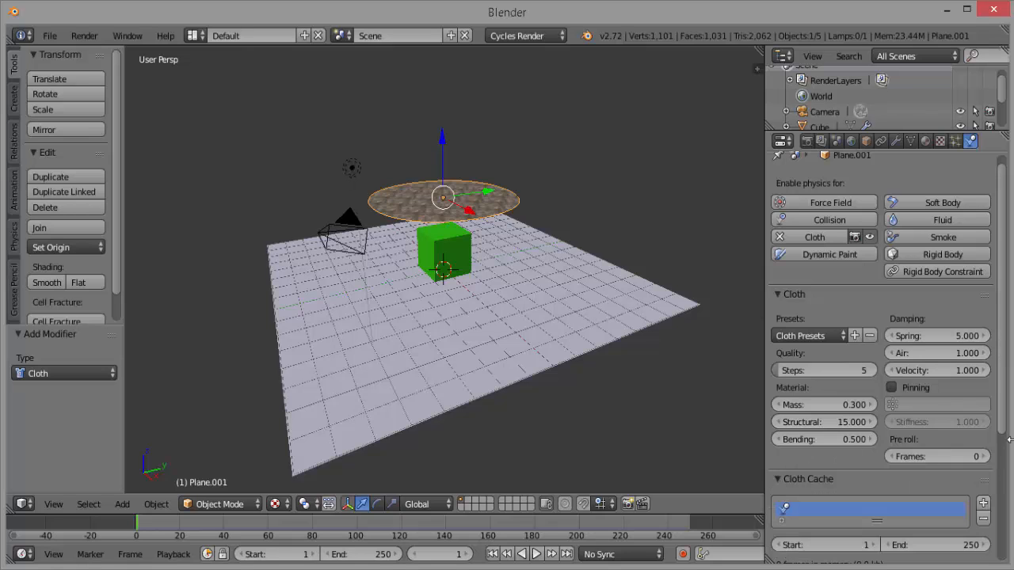
pyautogui.scroll(-5, 1008, 411)
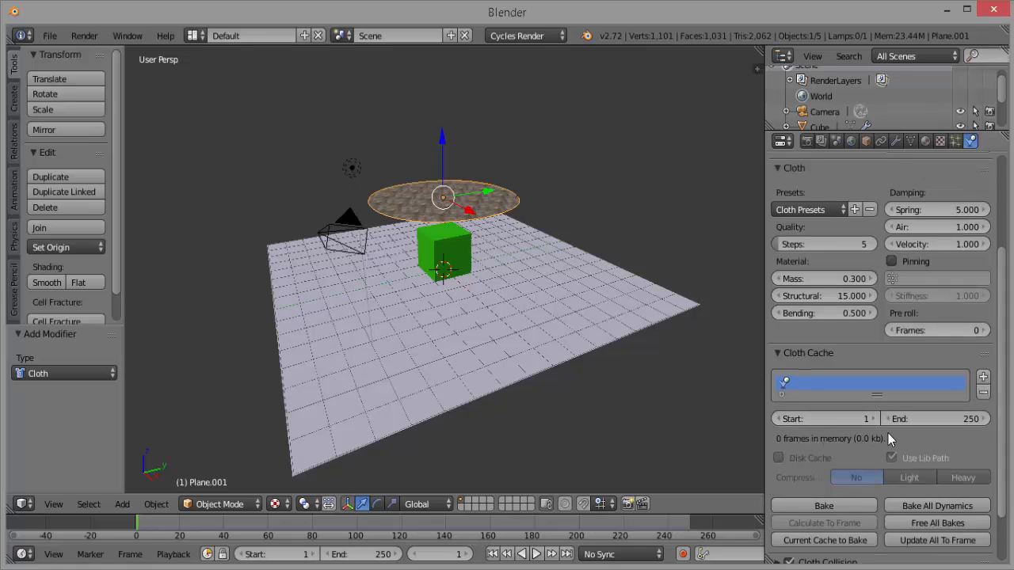
pyautogui.click(939, 419)
pyautogui.write('100')
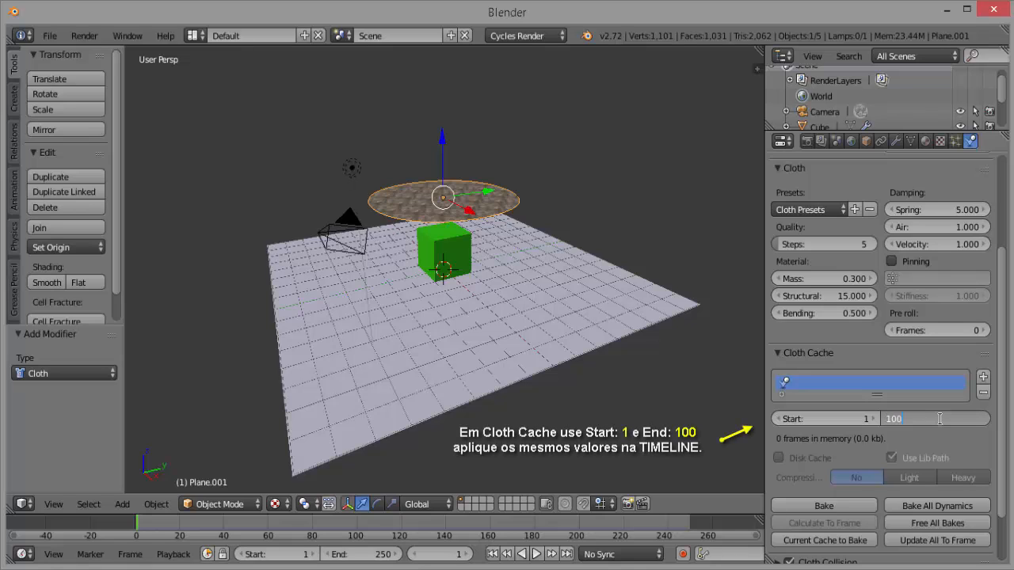
pyautogui.press('Return')
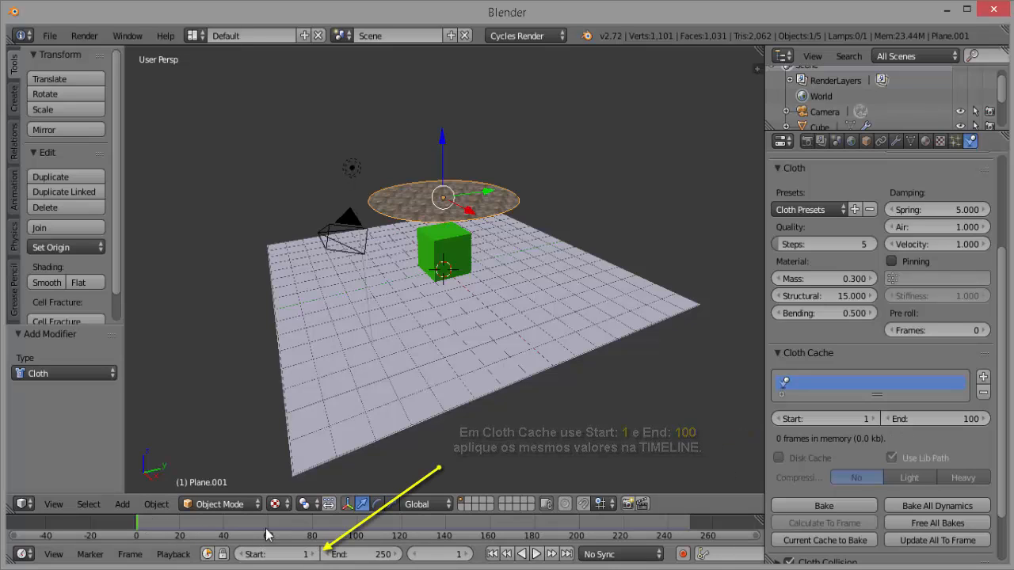
# Set the timeline's end frame to 100 and play the animation to simulate the cloth falling over the cube
pyautogui.click(370, 557)
pyautogui.write('100')
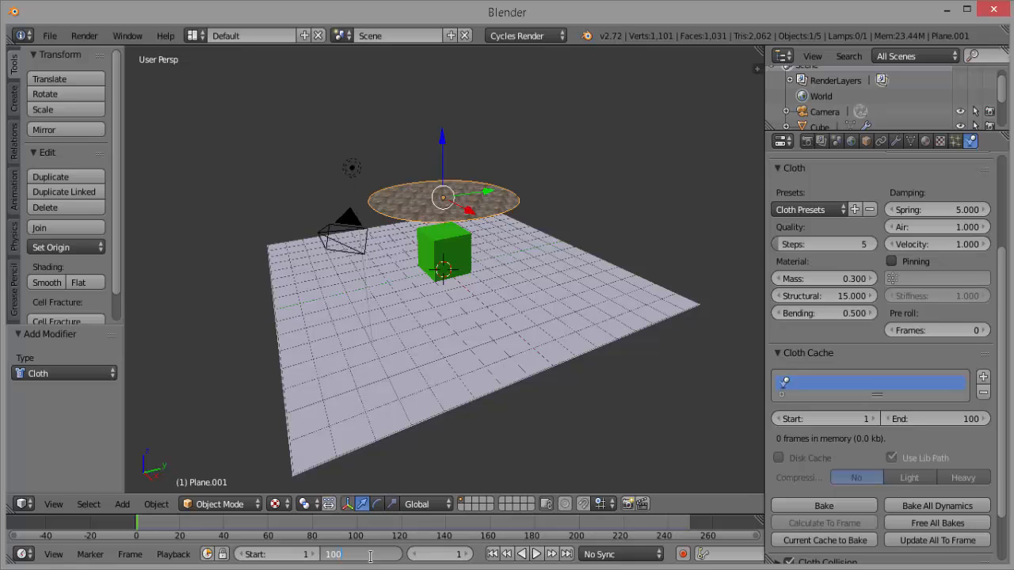
pyautogui.press('Return')
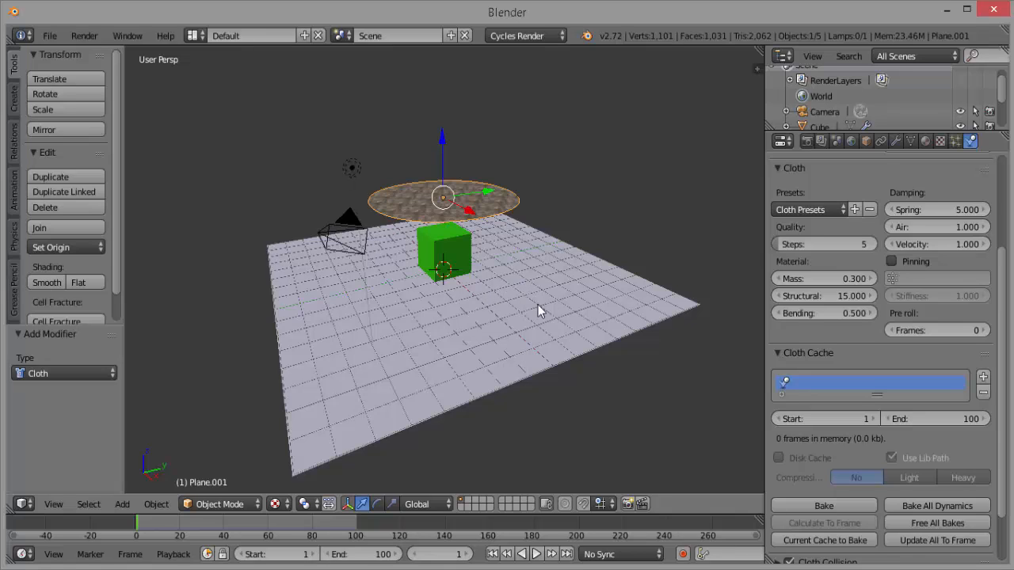
pyautogui.hotkey('alt', 'a')
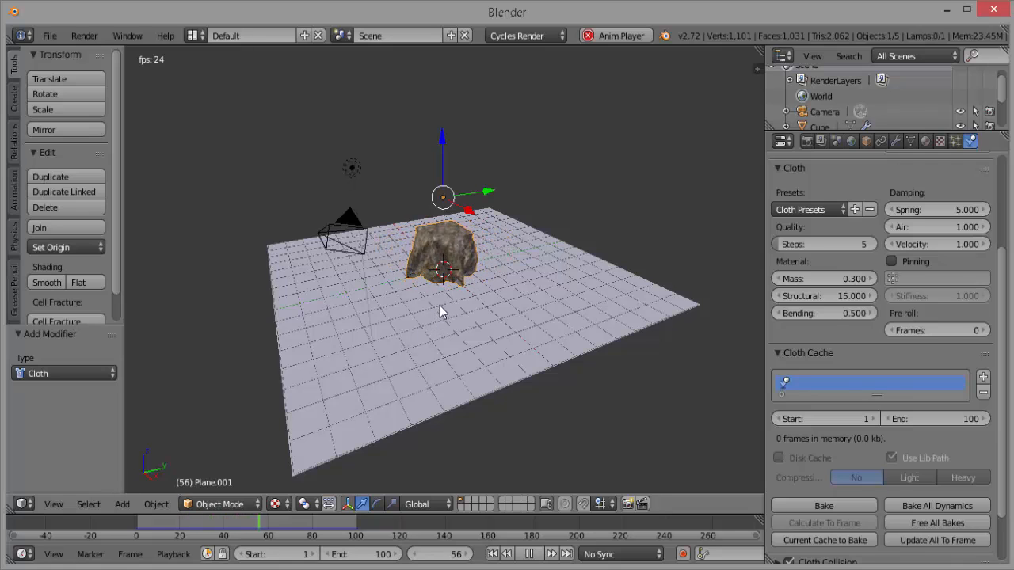
# Stop the cloth playback, return to frame 1 and render a test image of the scene
pyautogui.click(529, 554)
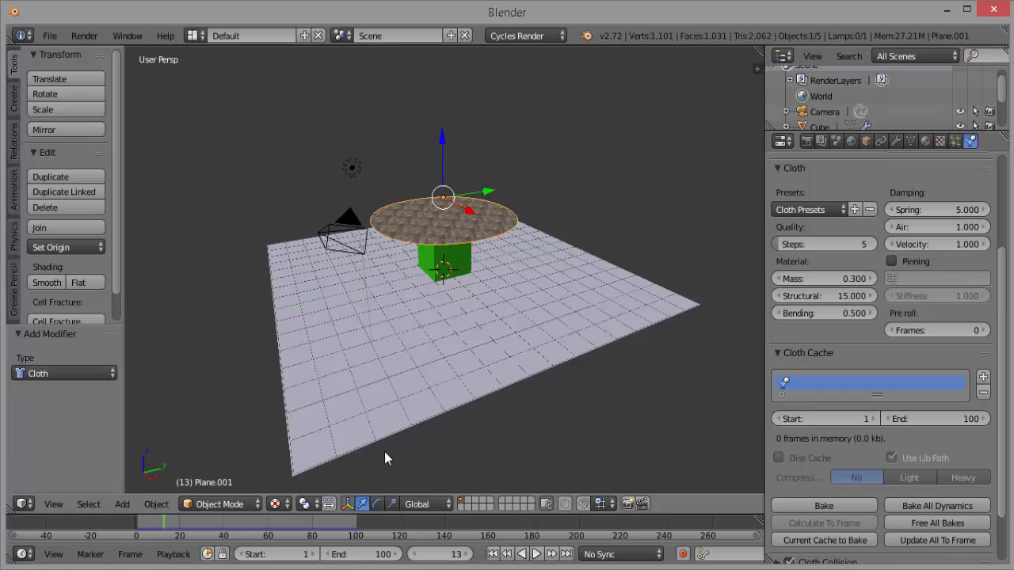
pyautogui.click(492, 554)
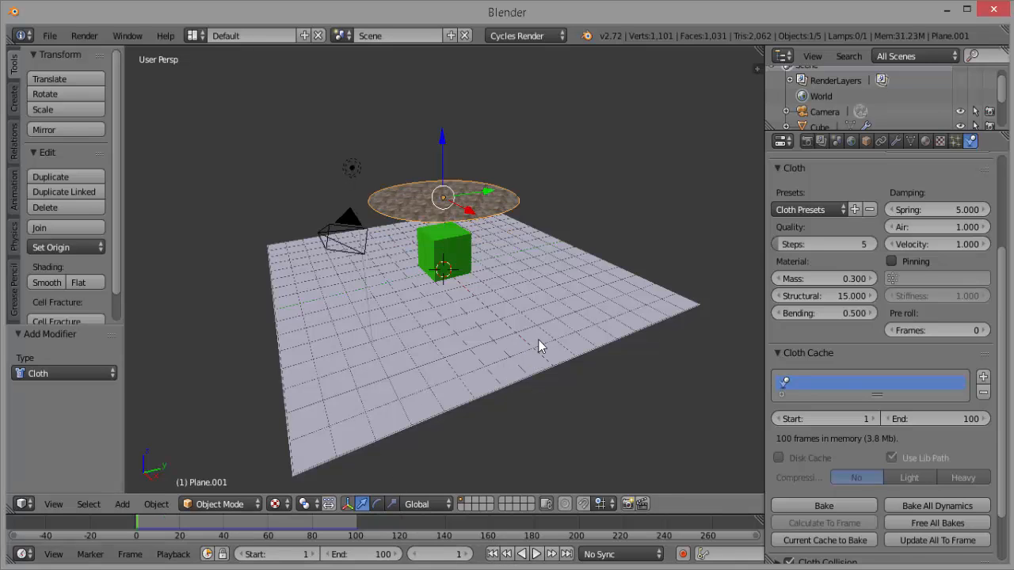
pyautogui.press('F12')
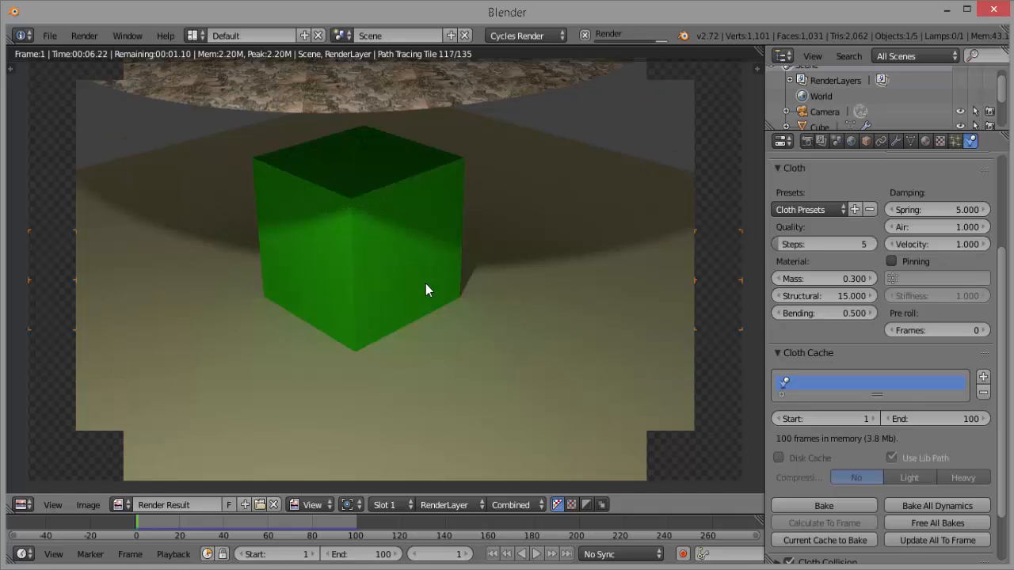
pyautogui.press('Escape')
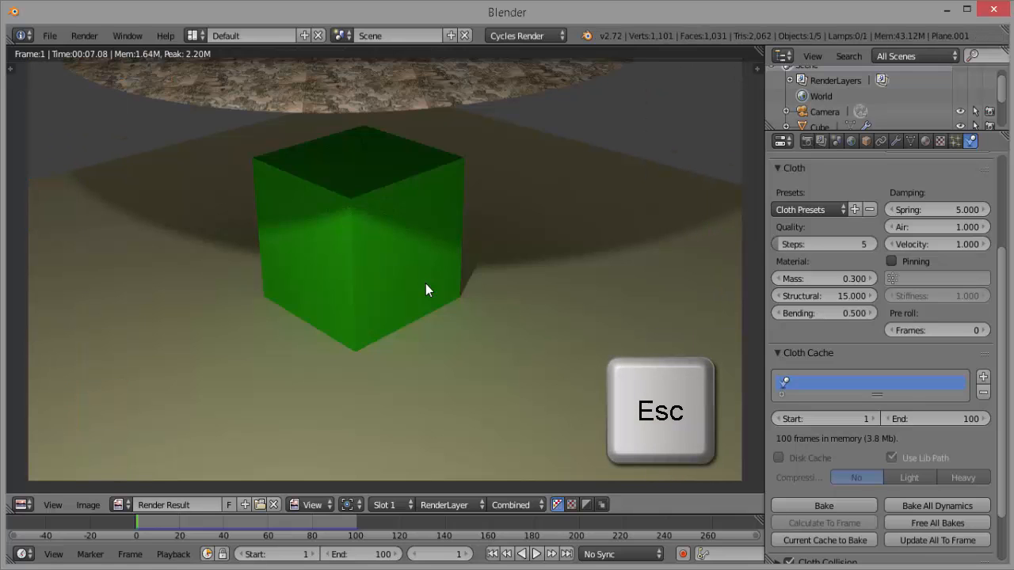
pyautogui.press('Escape')
# In camera view, temporarily lock the camera to the view and reframe it so the cube and entire textured plane fit in the shot
pyautogui.press('0')
pyautogui.click(60, 504)
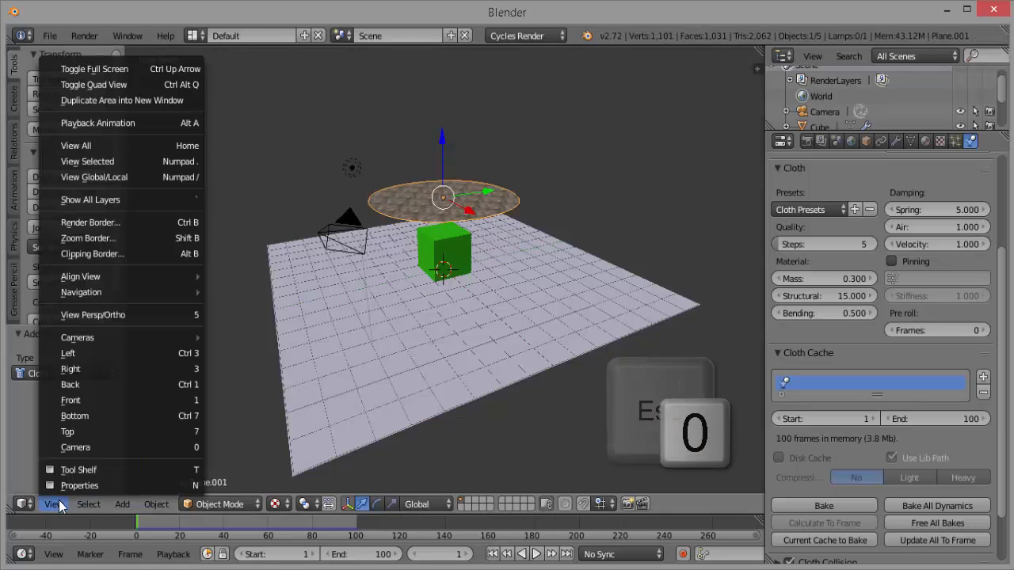
pyautogui.click(100, 448)
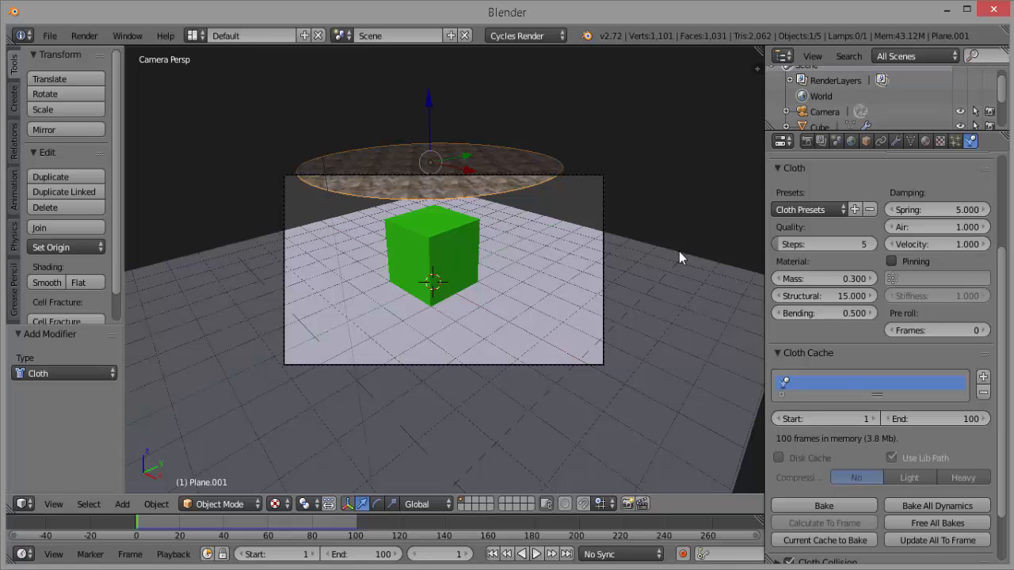
pyautogui.press('n')
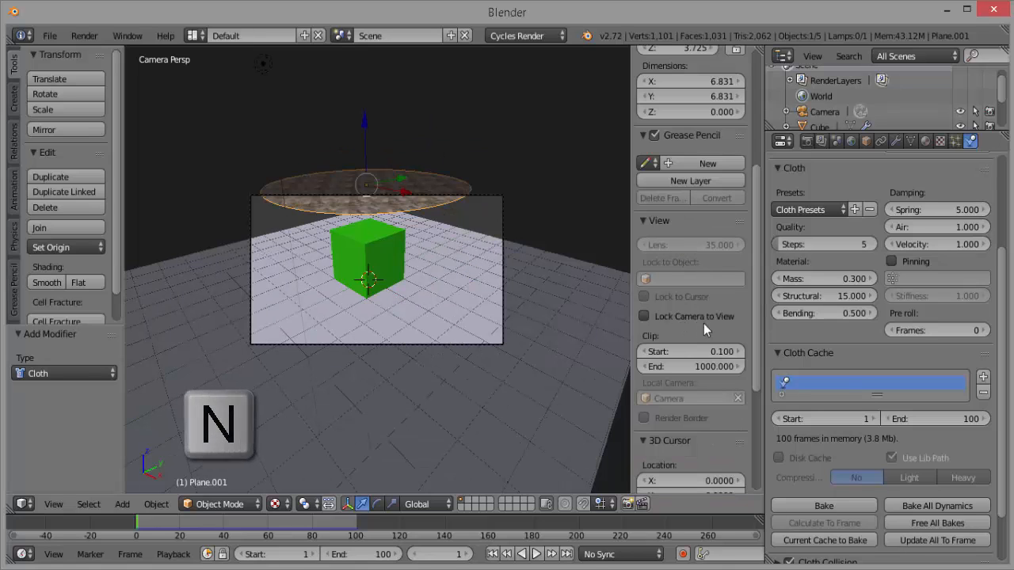
pyautogui.click(645, 316)
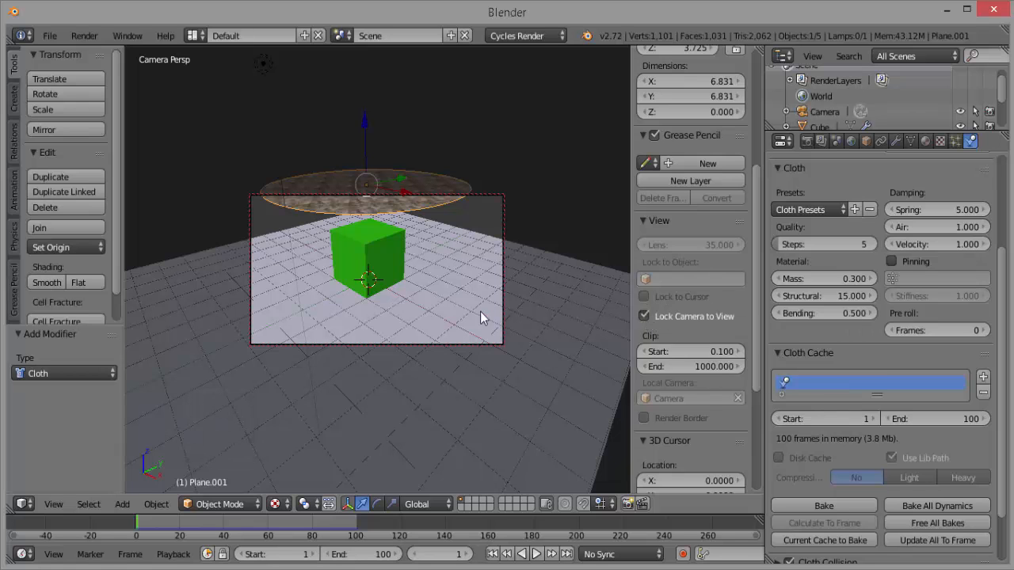
pyautogui.moveTo(414, 315); pyautogui.dragTo(420, 329, button='middle')
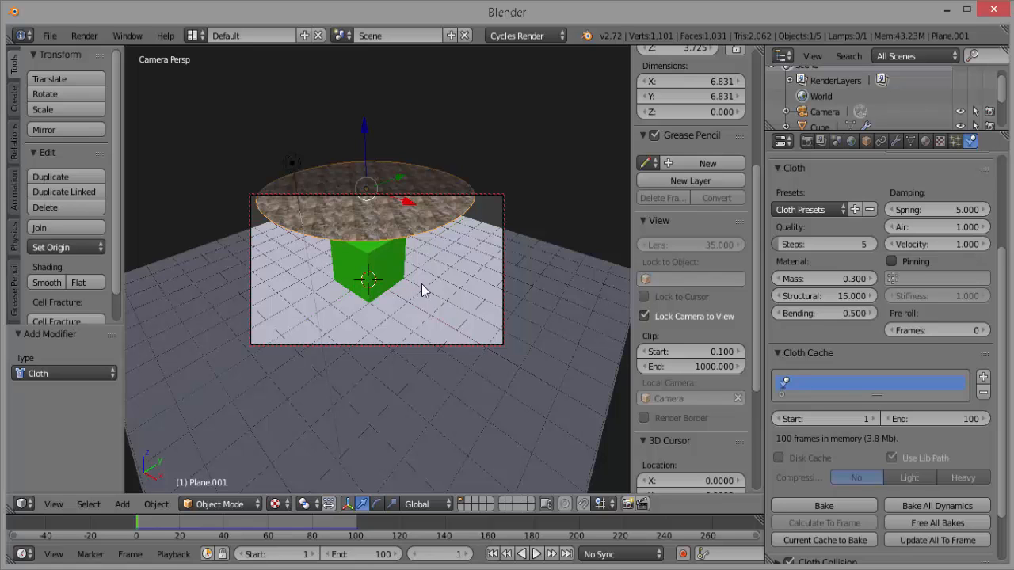
pyautogui.moveTo(422, 283); pyautogui.dragTo(443, 264, button='middle')
pyautogui.scroll(-3, 424, 317)
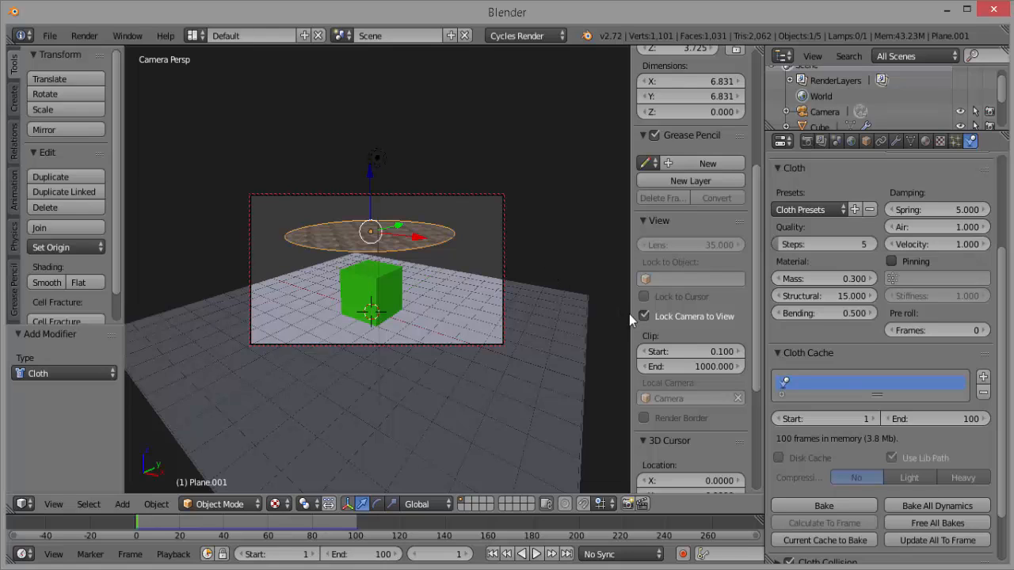
pyautogui.press('n')
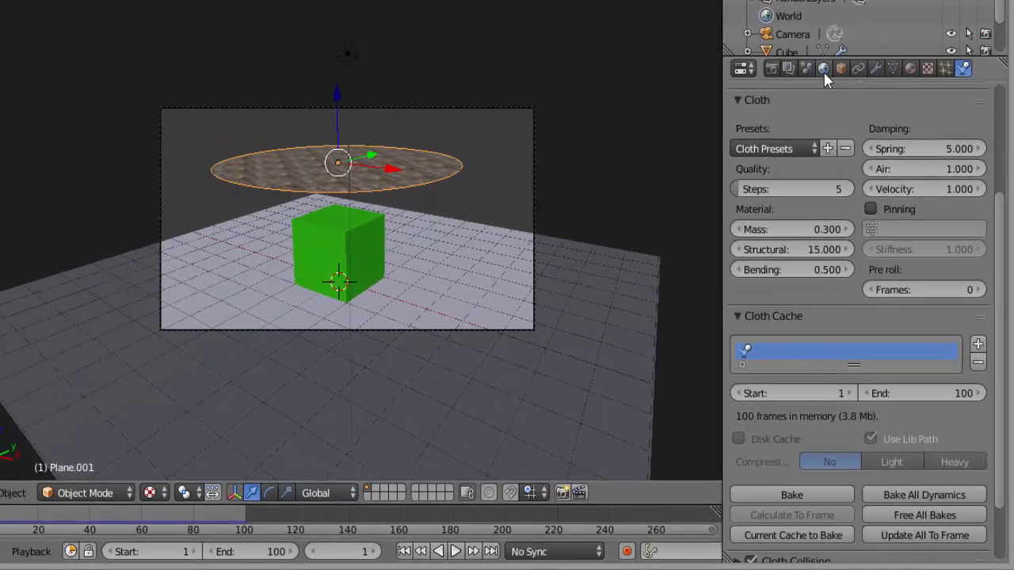
# Enable nodes for the world, set its background color to Sky Texture, and test-render the image
pyautogui.click(850, 140)
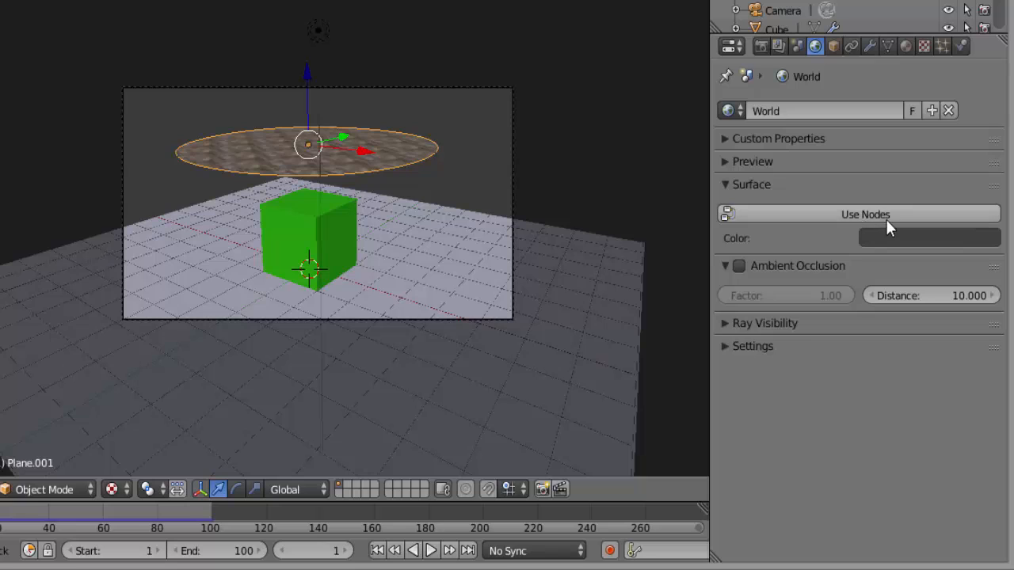
pyautogui.click(865, 214)
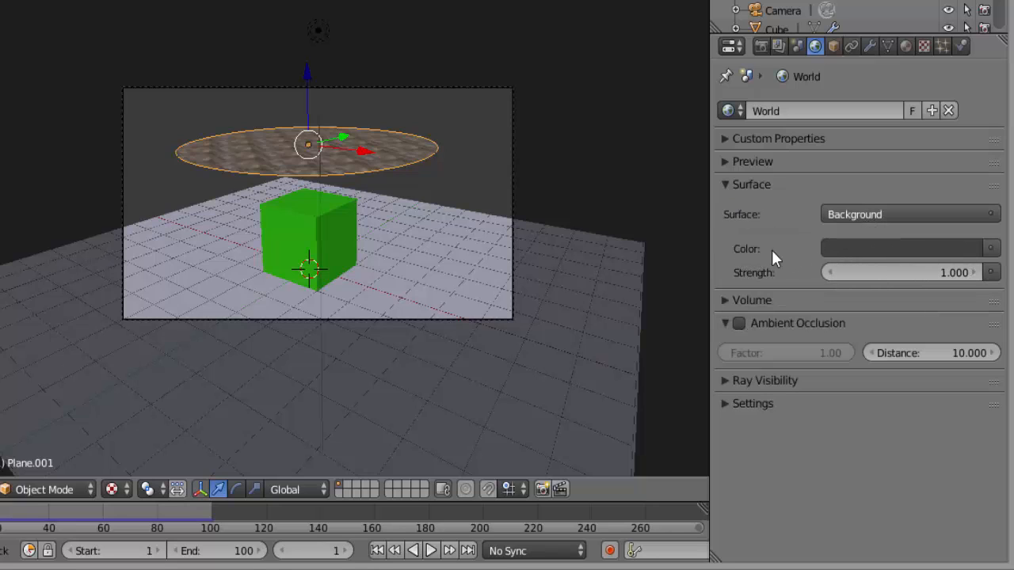
pyautogui.click(990, 249)
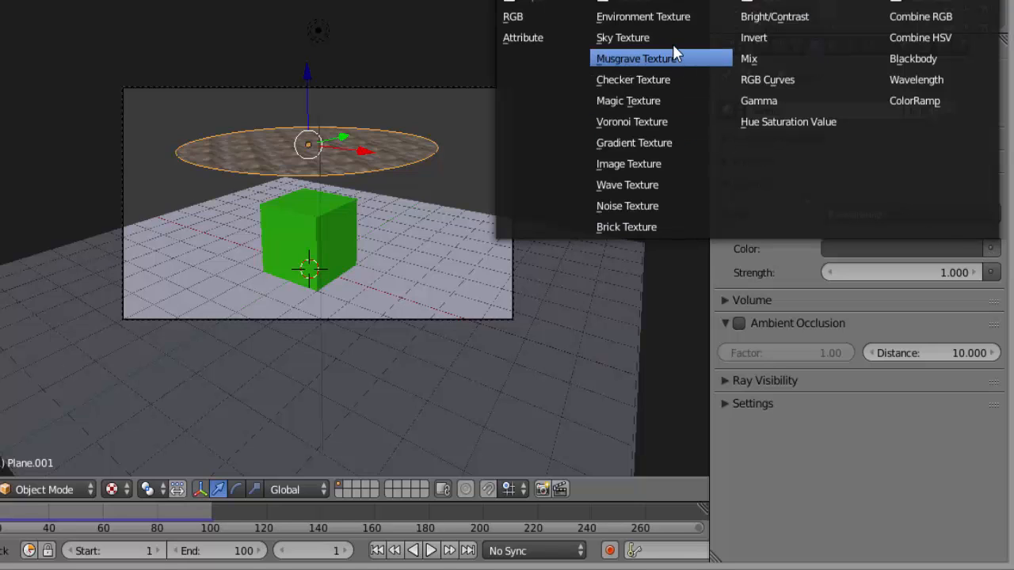
pyautogui.click(652, 38)
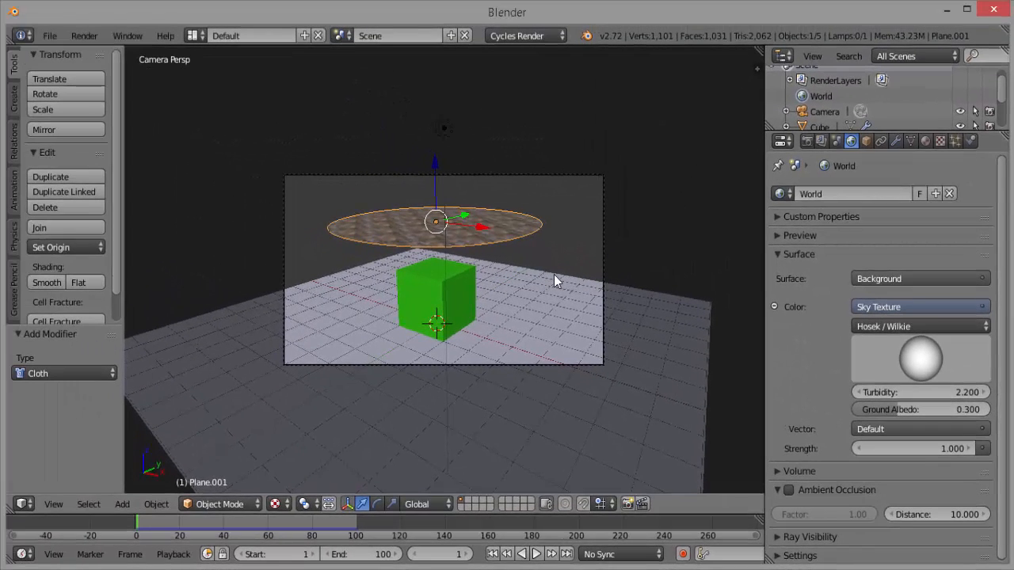
pyautogui.press('F12')
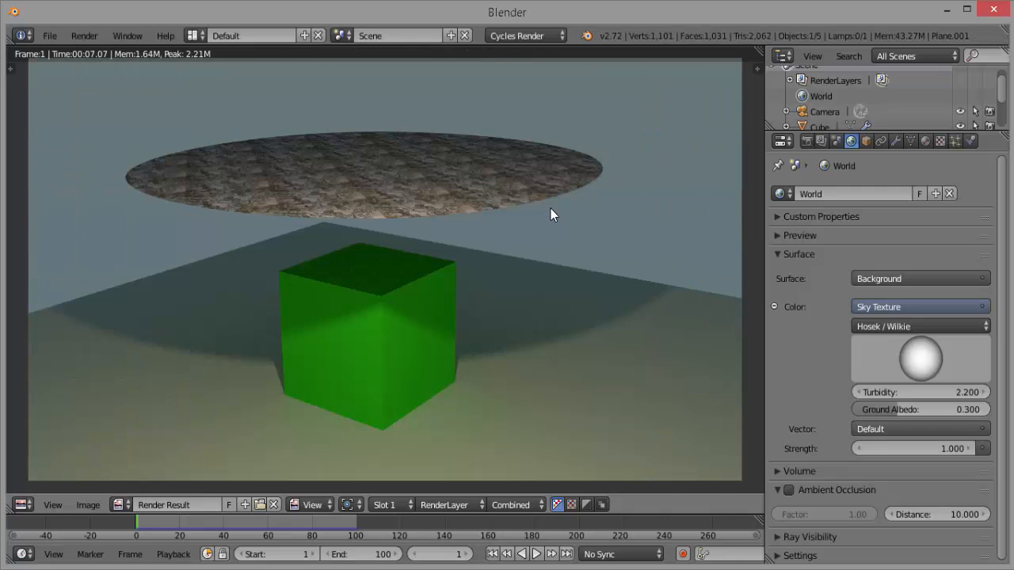
pyautogui.press('Escape')
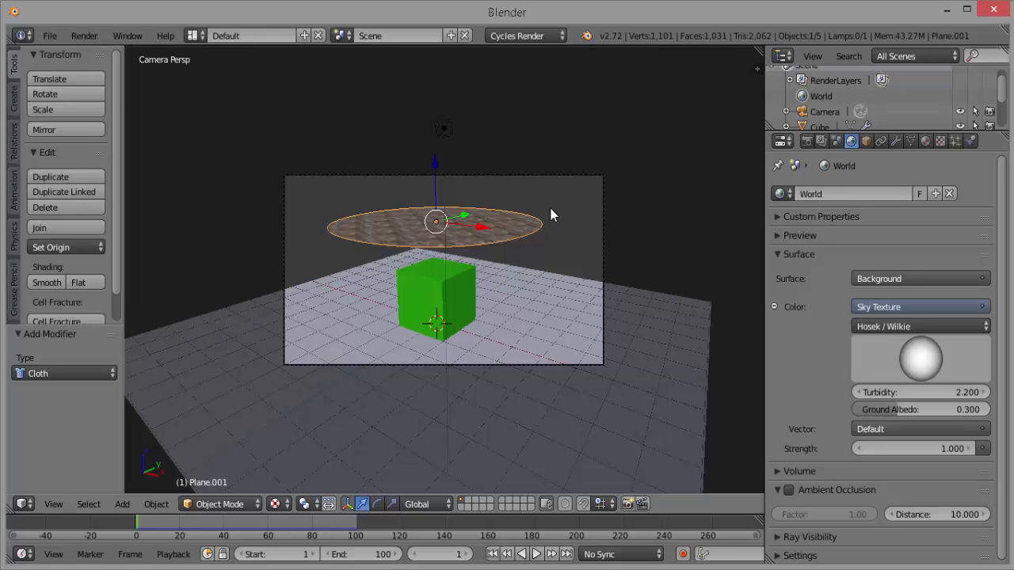
# Apply the HDTV 720p preset to the scene's render dimensions
pyautogui.click(810, 146)
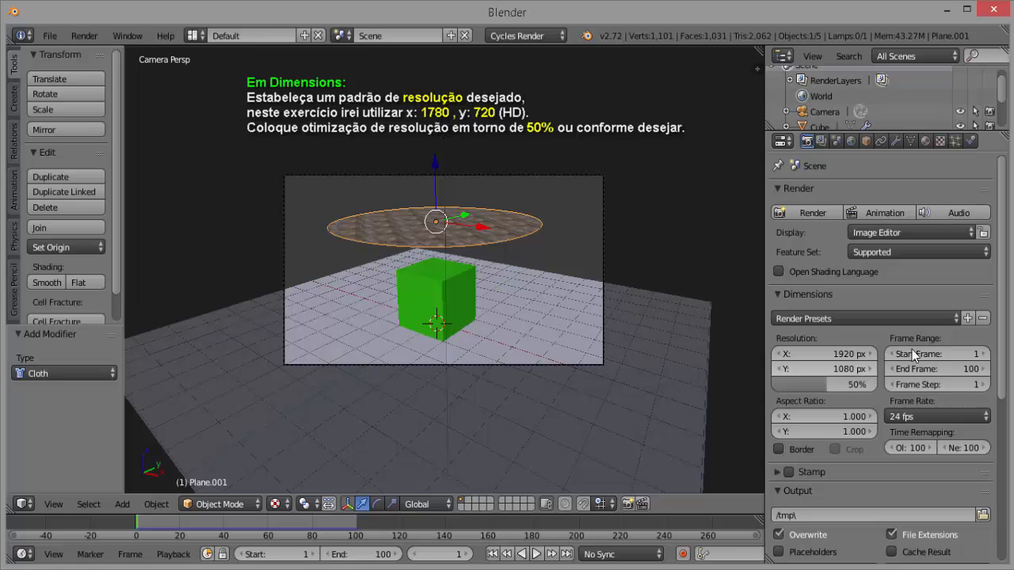
pyautogui.click(954, 318)
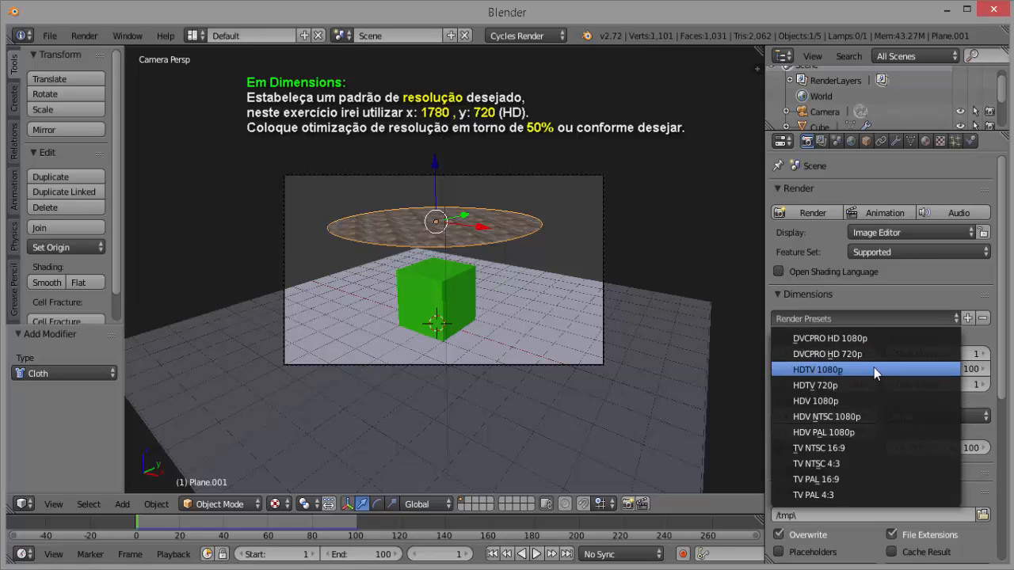
pyautogui.click(848, 383)
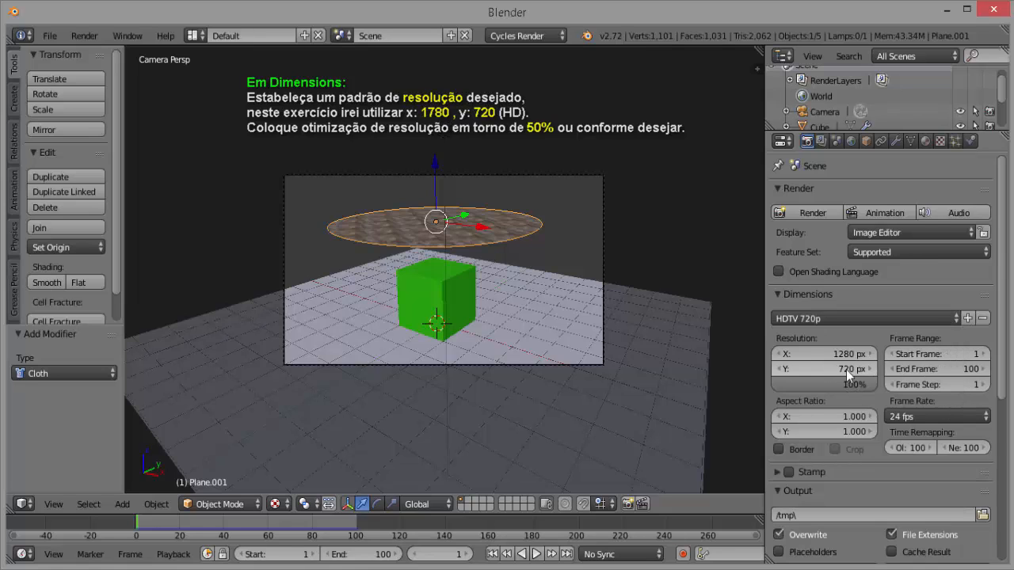
# Set the render output to AVI JPEG in RGB with 100% quality, and check the output folder without changing it
pyautogui.scroll(-8, 848, 374)
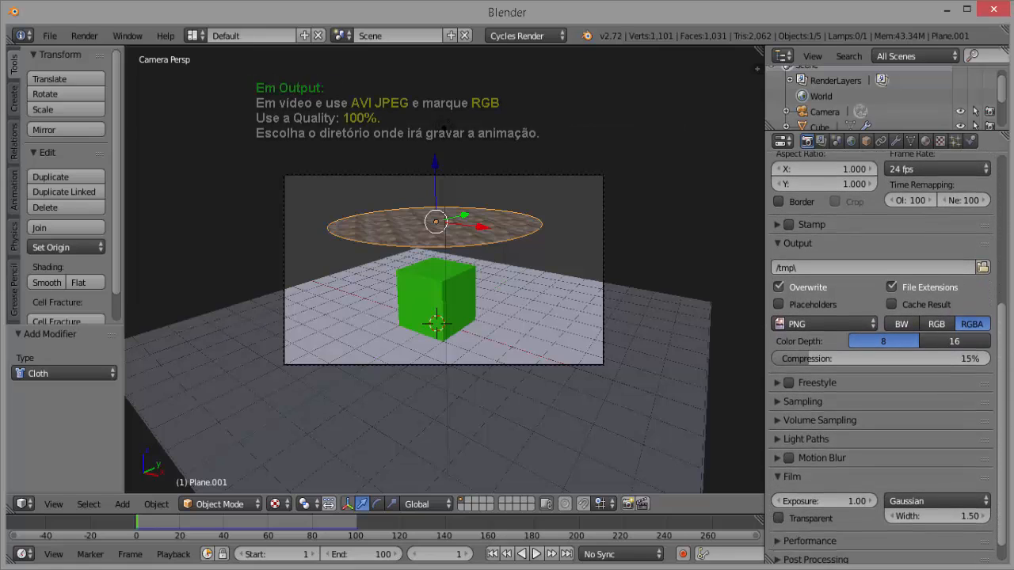
pyautogui.scroll(-2, 800, 316)
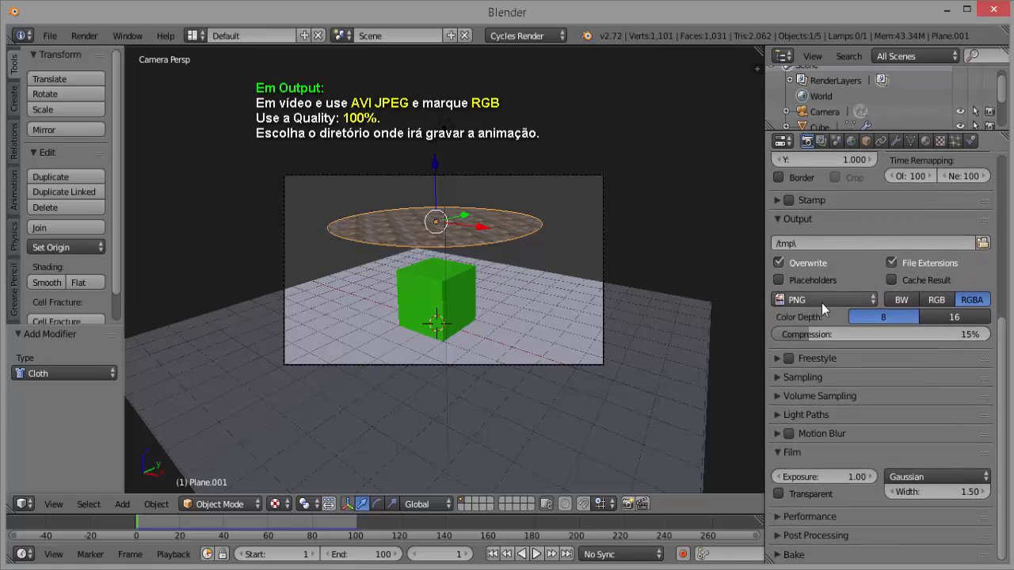
pyautogui.click(869, 301)
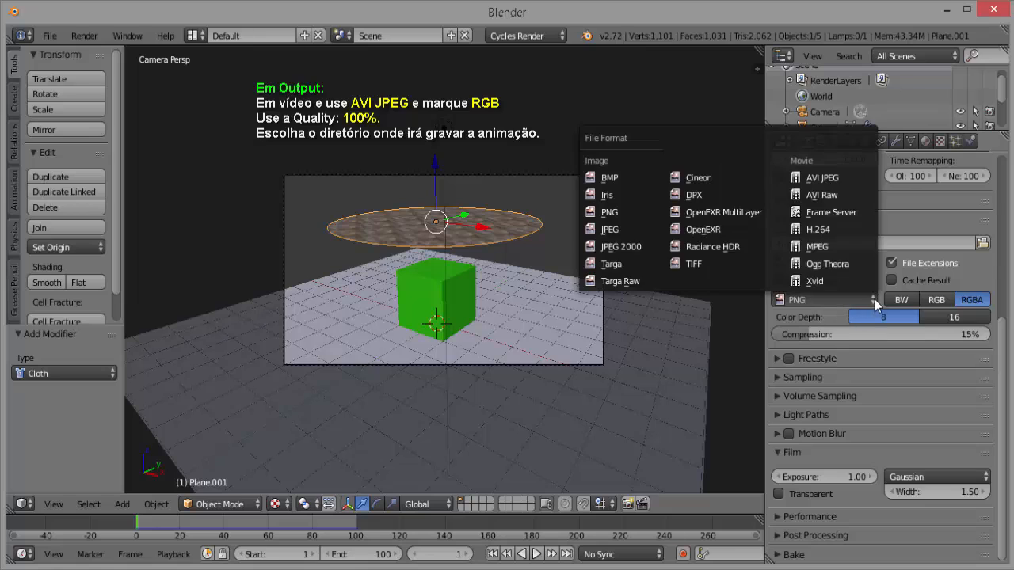
pyautogui.click(837, 178)
pyautogui.click(962, 305)
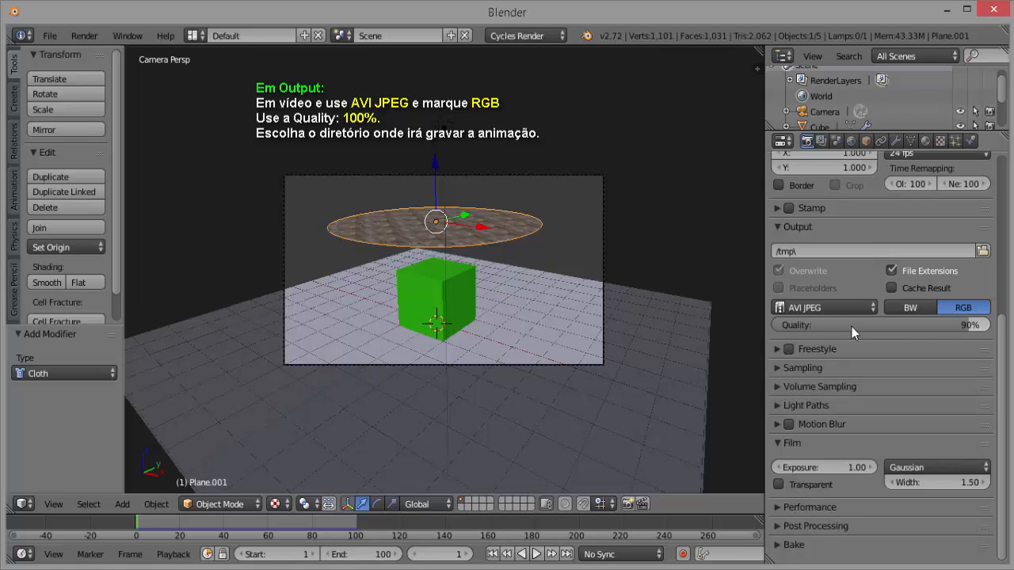
pyautogui.moveTo(887, 325); pyautogui.dragTo(919, 325)
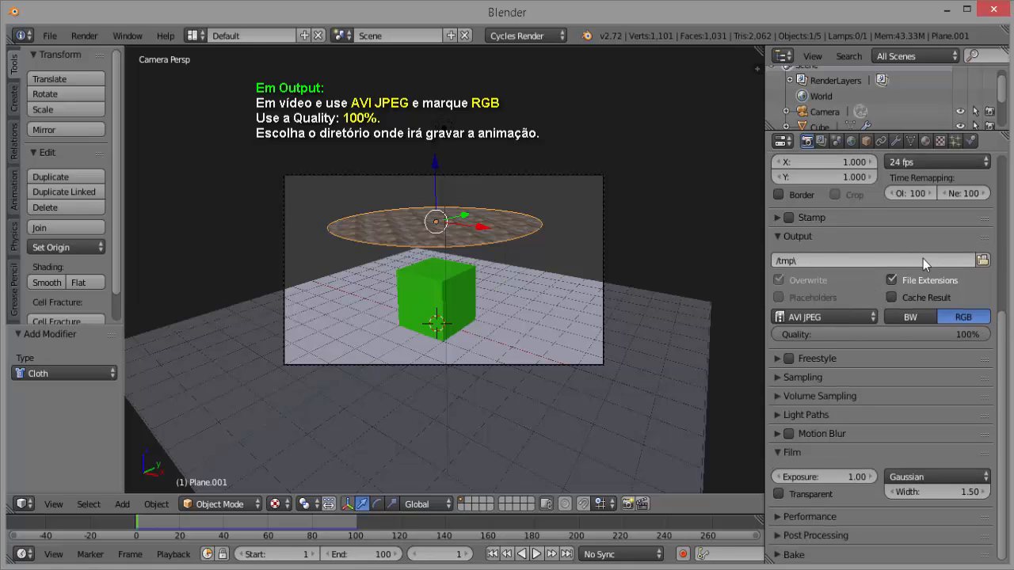
pyautogui.click(984, 261)
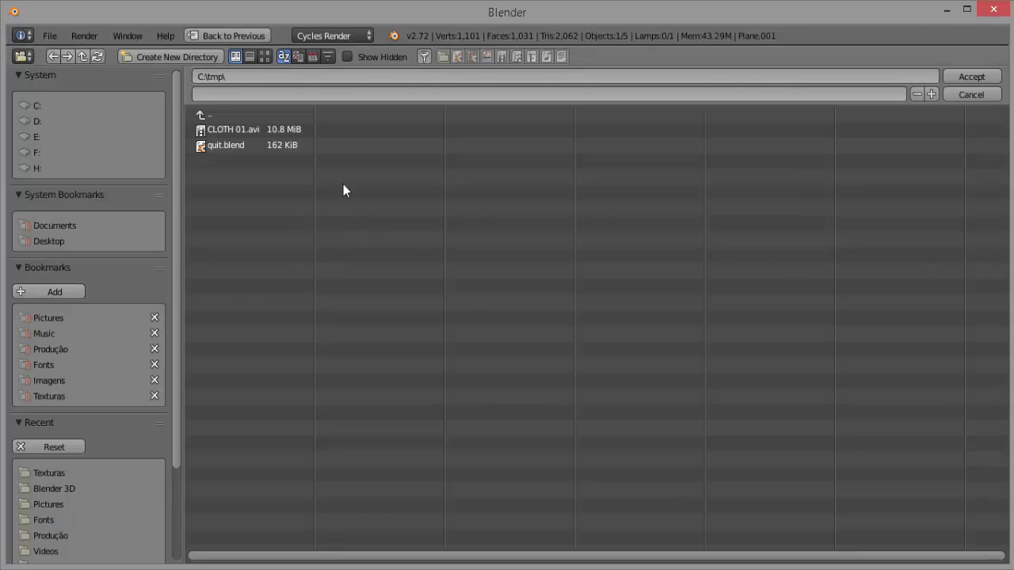
pyautogui.click(970, 94)
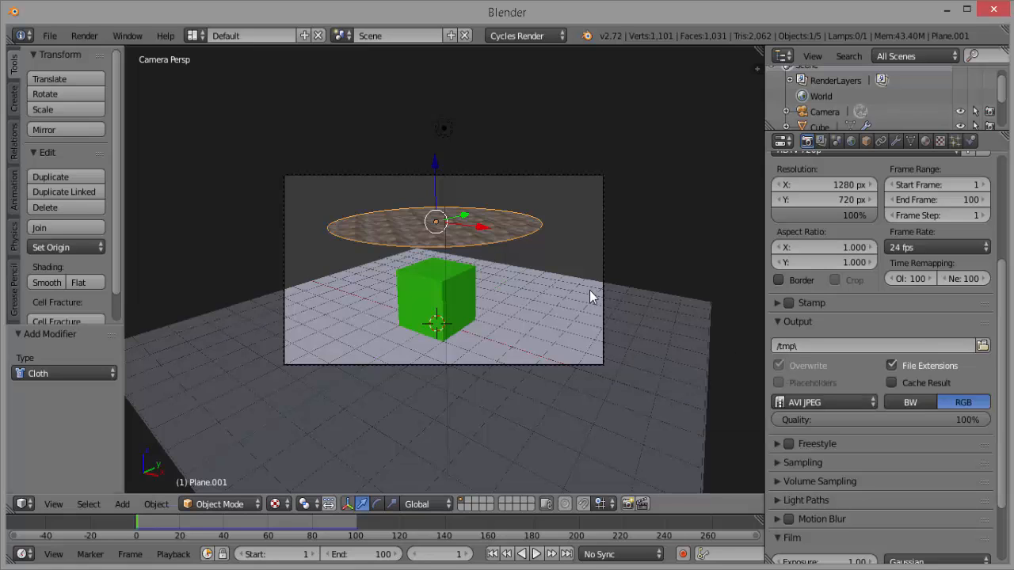
# Render the full cloth animation, frames 1 to 100, to the video file
pyautogui.scroll(4, 1006, 305)
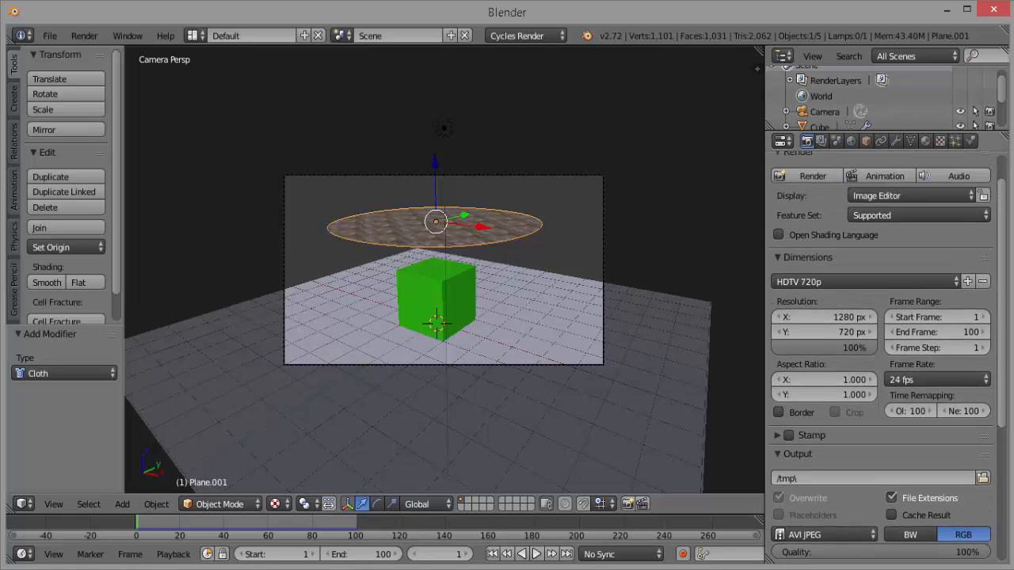
pyautogui.scroll(1, 1000, 317)
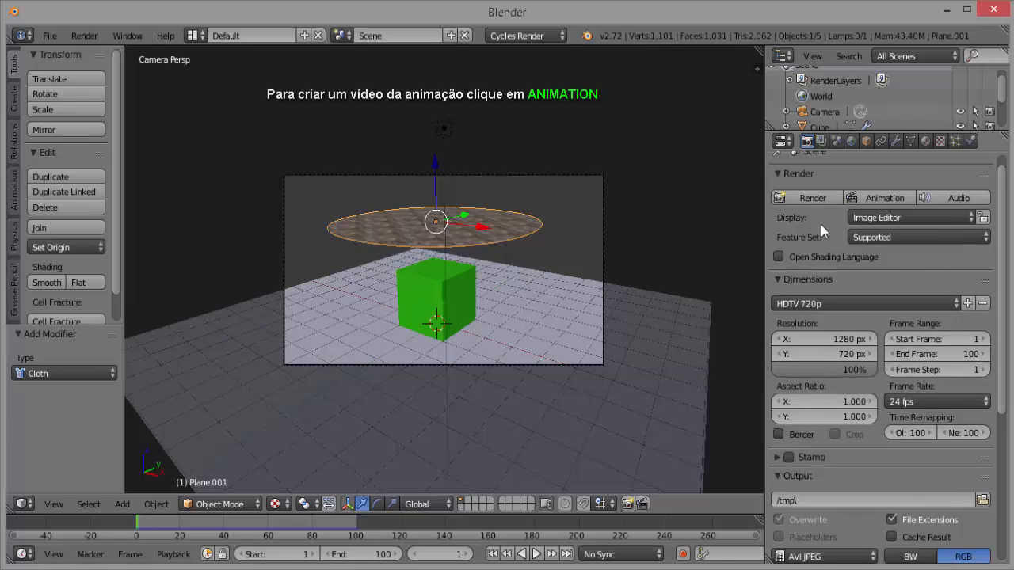
pyautogui.click(875, 197)
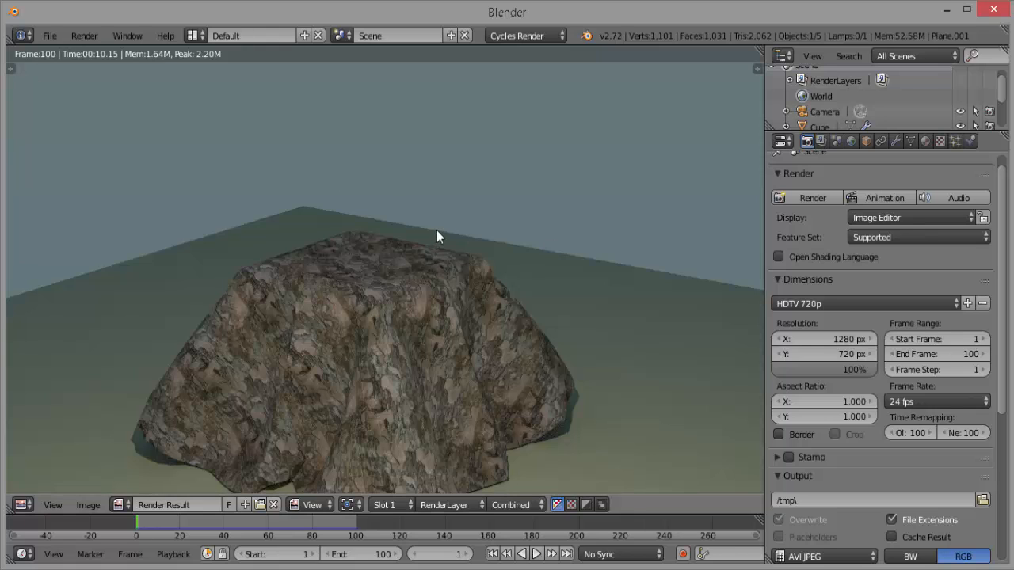
# Play the rendered animation to review it, and close the player and the render result
pyautogui.click(85, 36)
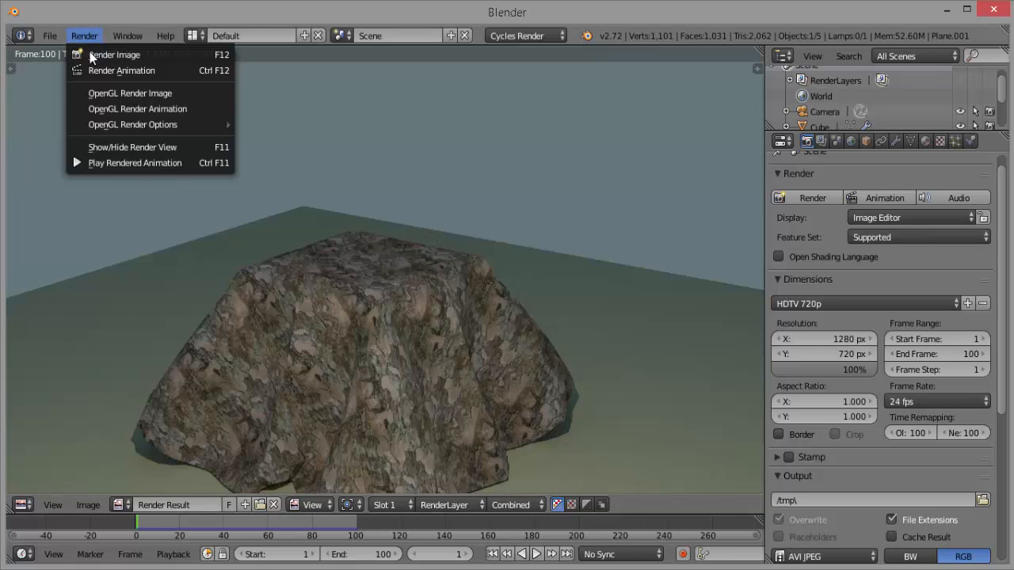
pyautogui.click(150, 165)
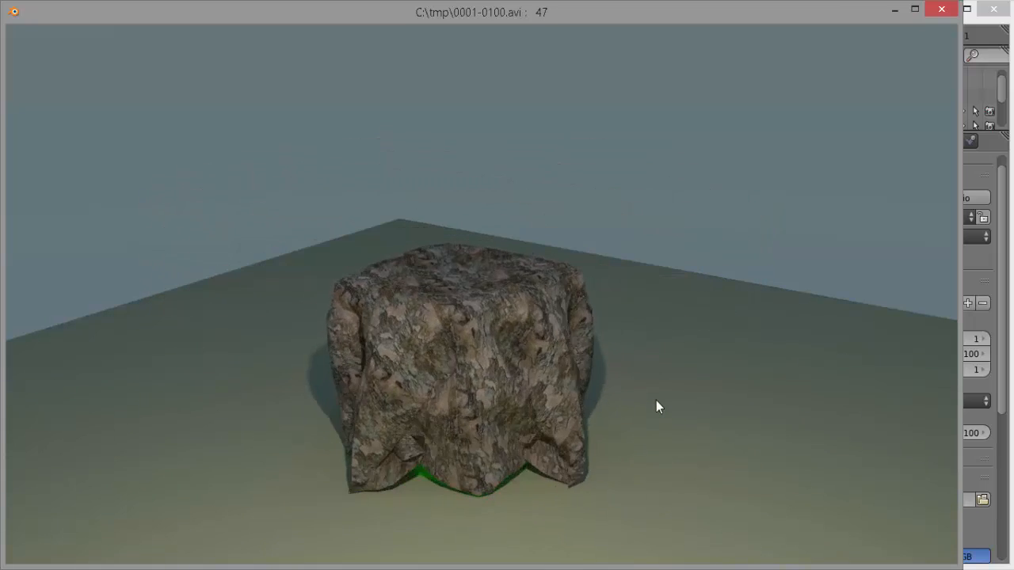
pyautogui.press('Escape')
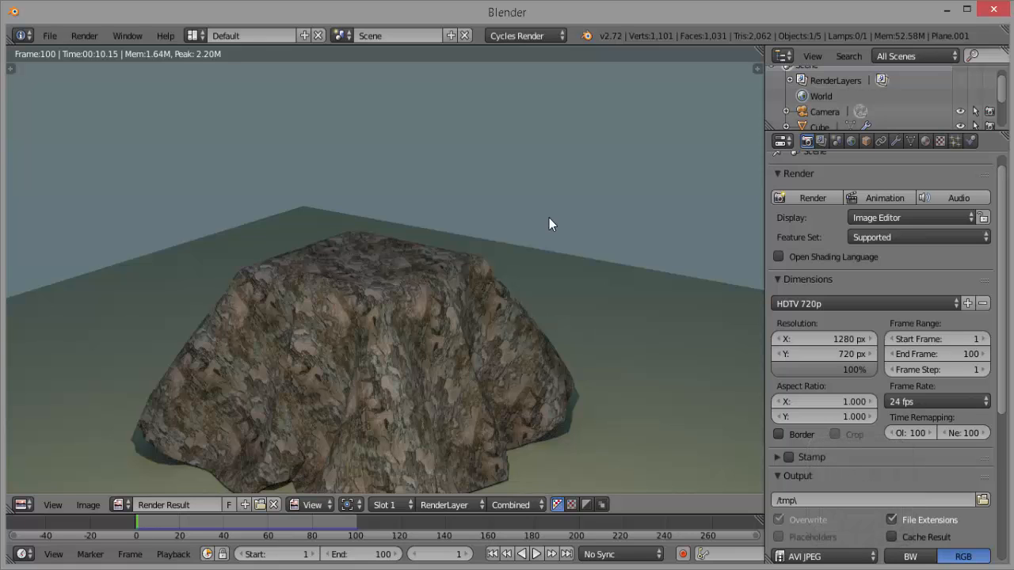
pyautogui.press('Escape')
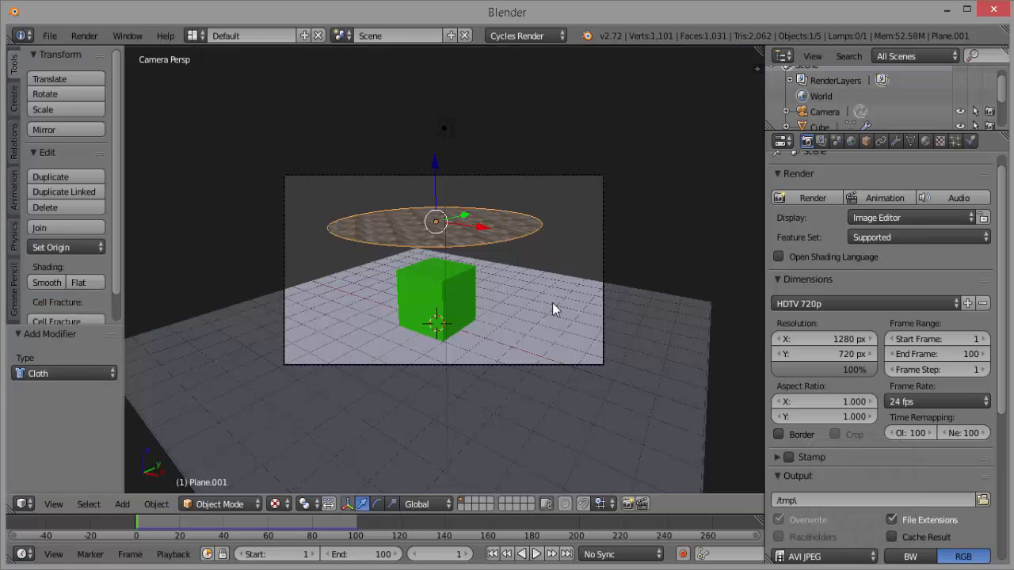